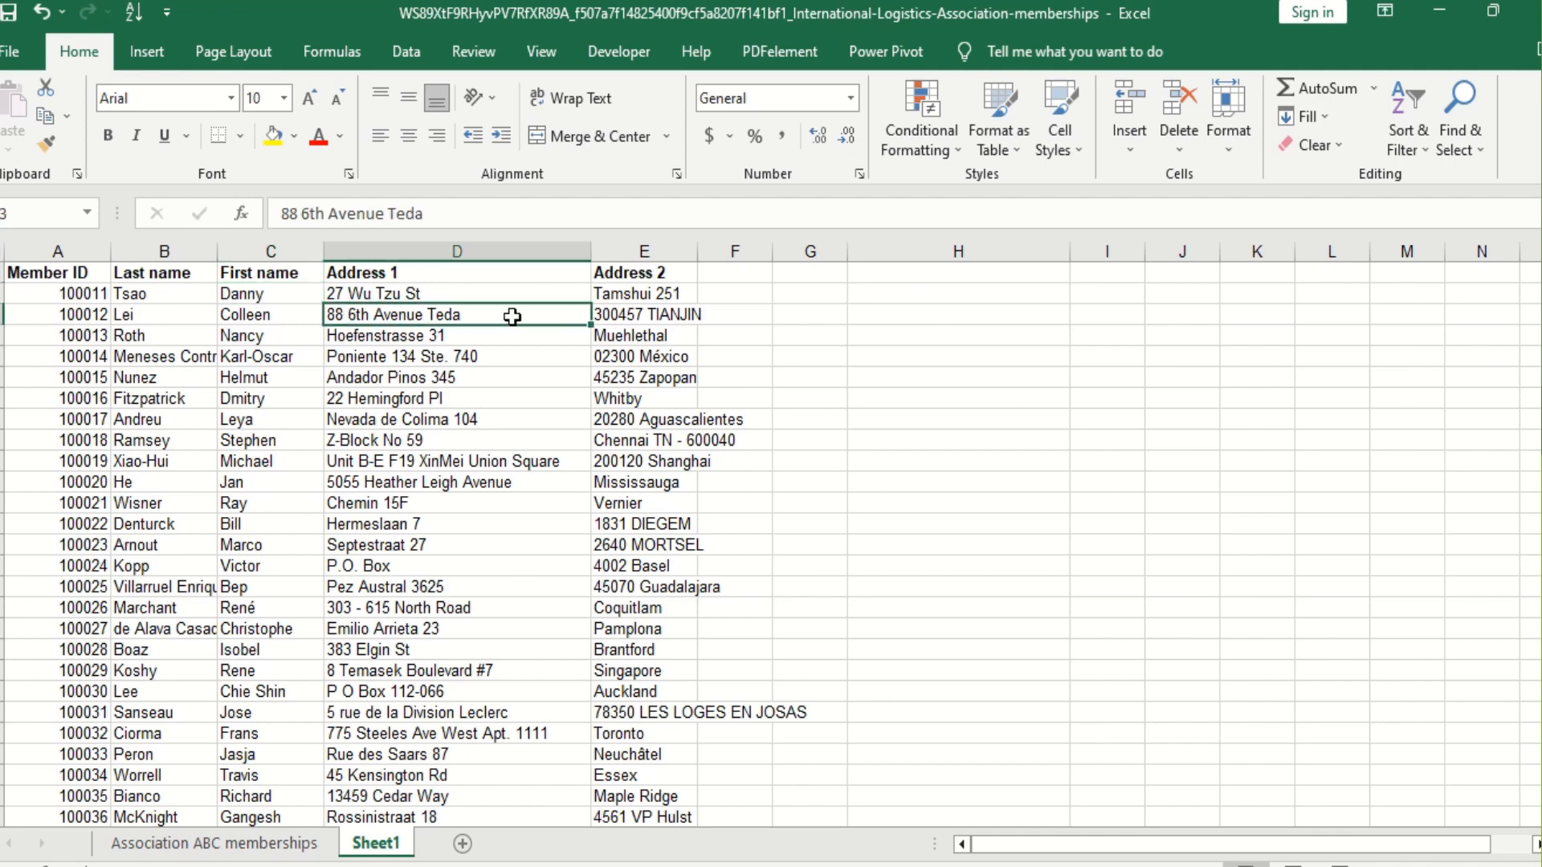
Step: Examine the Last name, First name and Address 2 columns of the membership list
drag(663, 301, 662, 276)
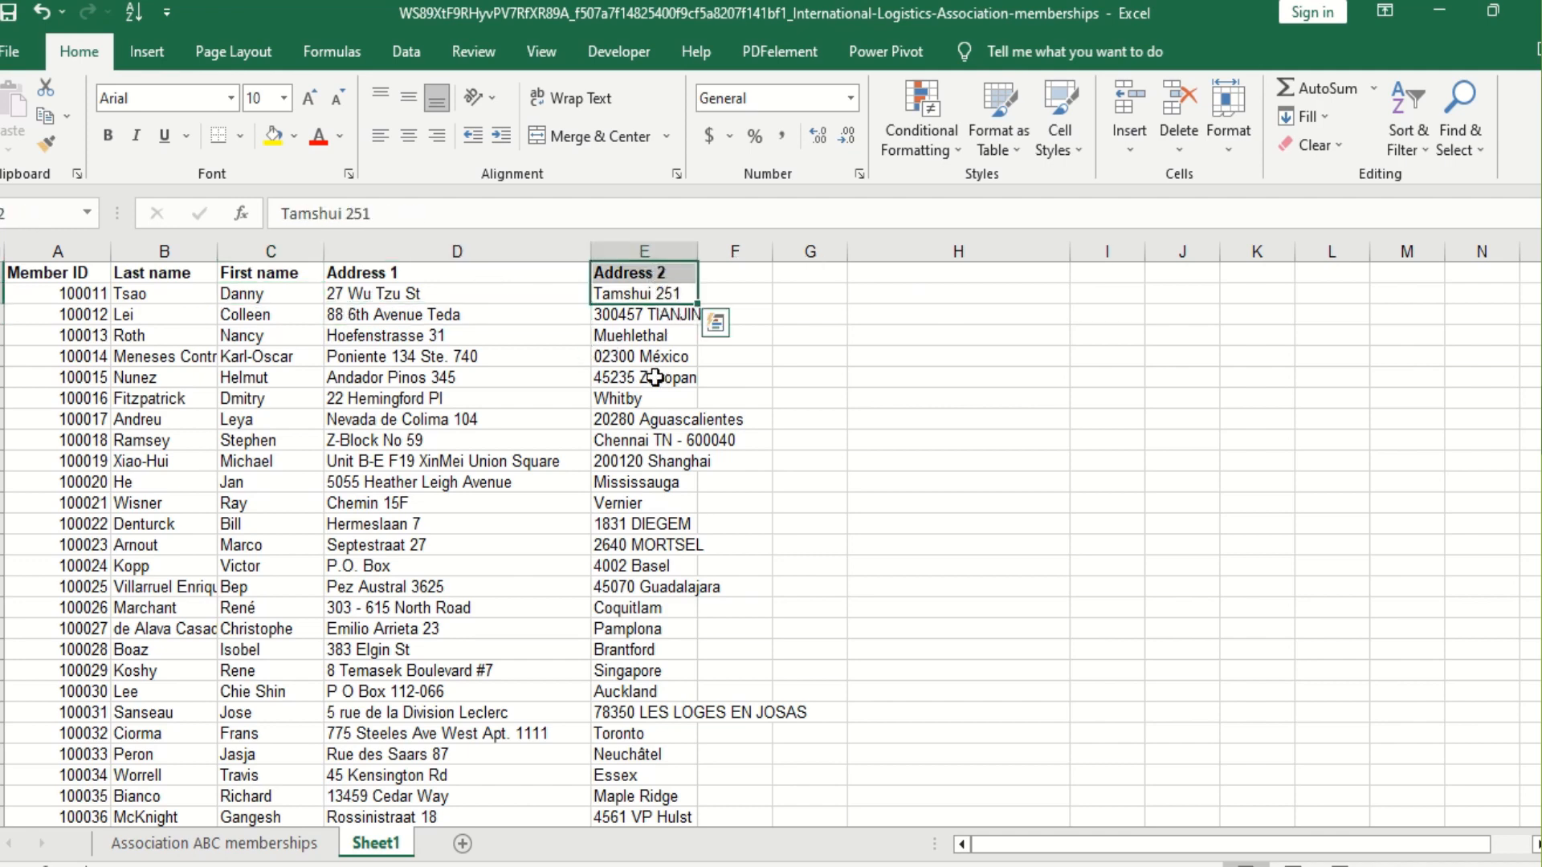
click(866, 399)
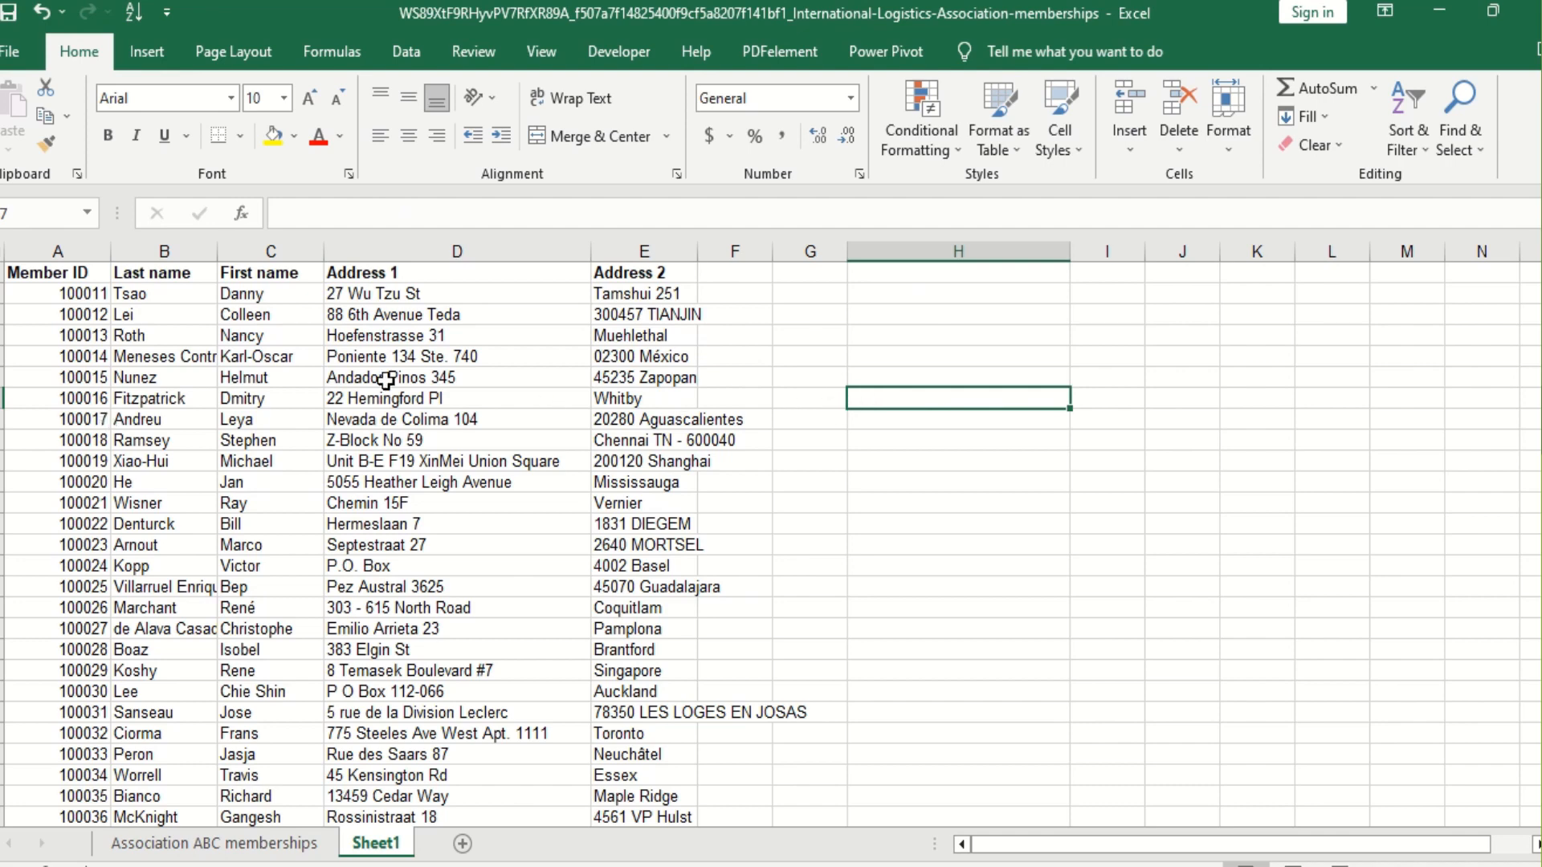
click(181, 298)
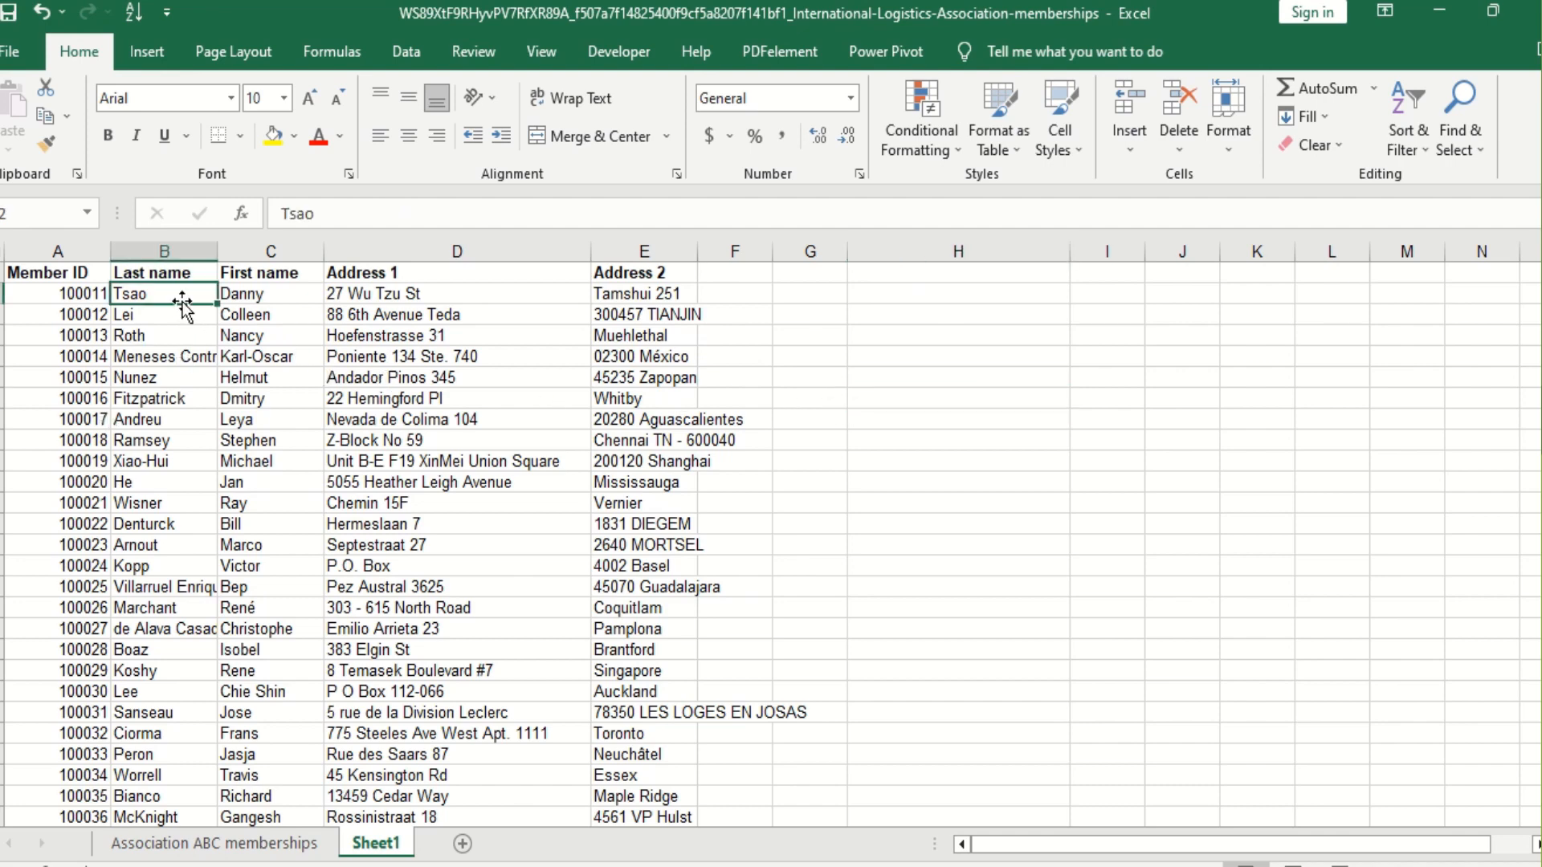
click(245, 297)
click(161, 297)
click(265, 298)
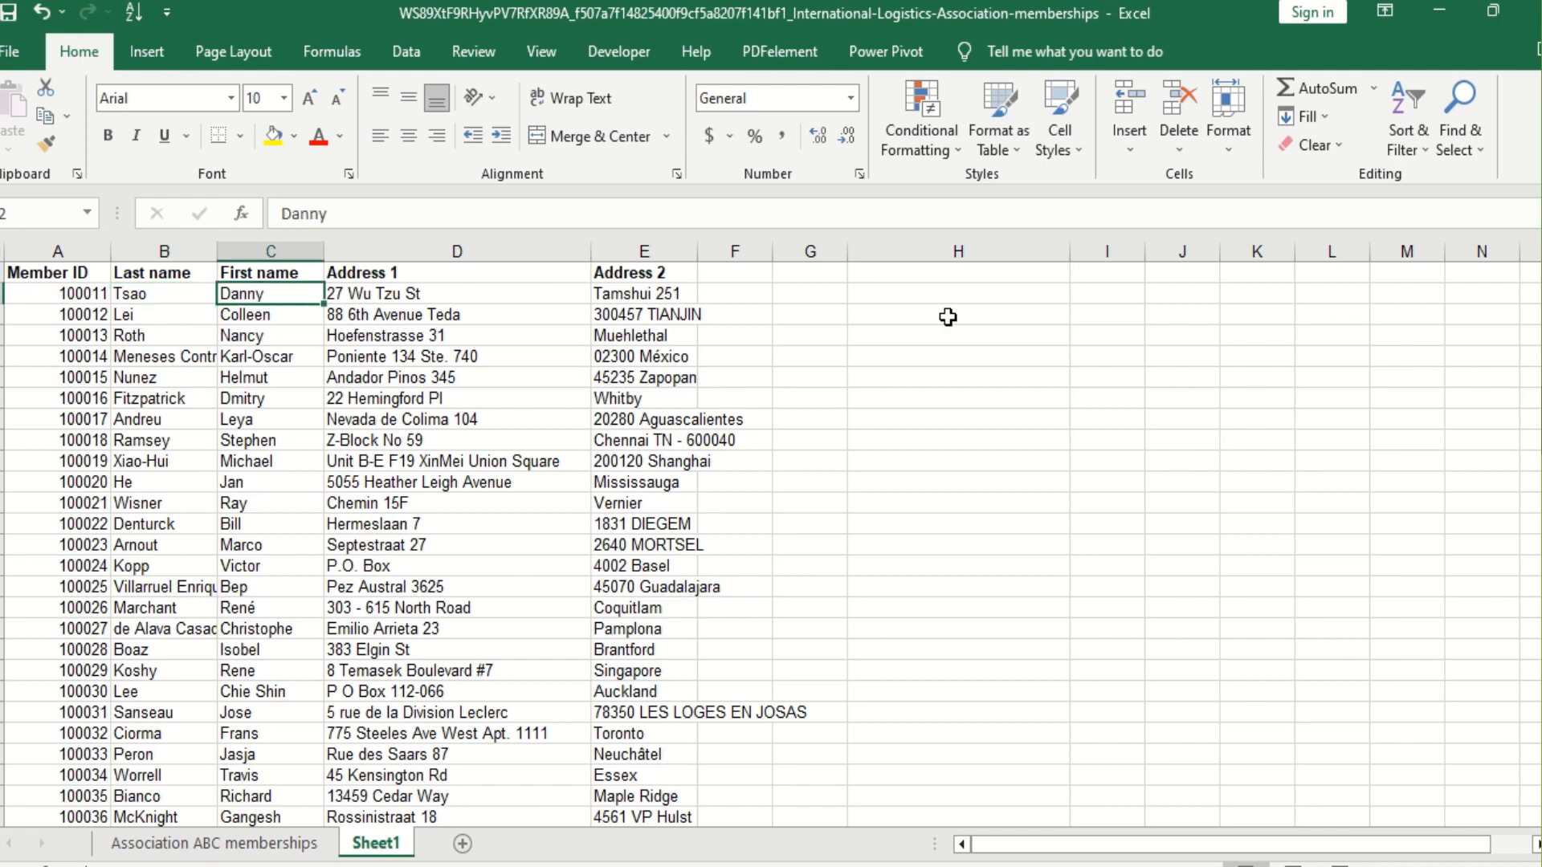
click(889, 316)
click(165, 299)
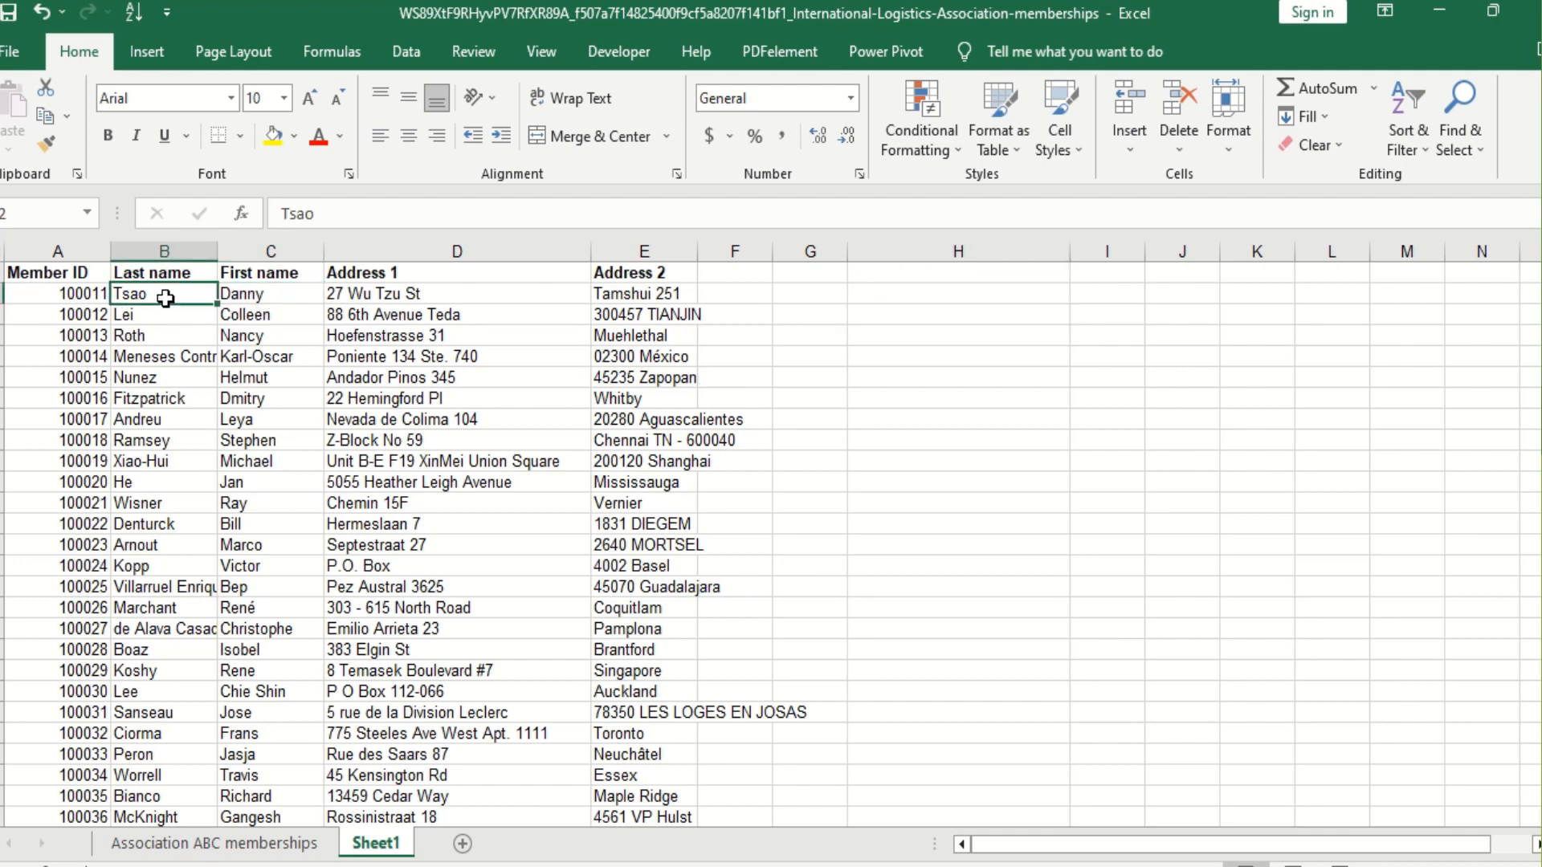
click(245, 294)
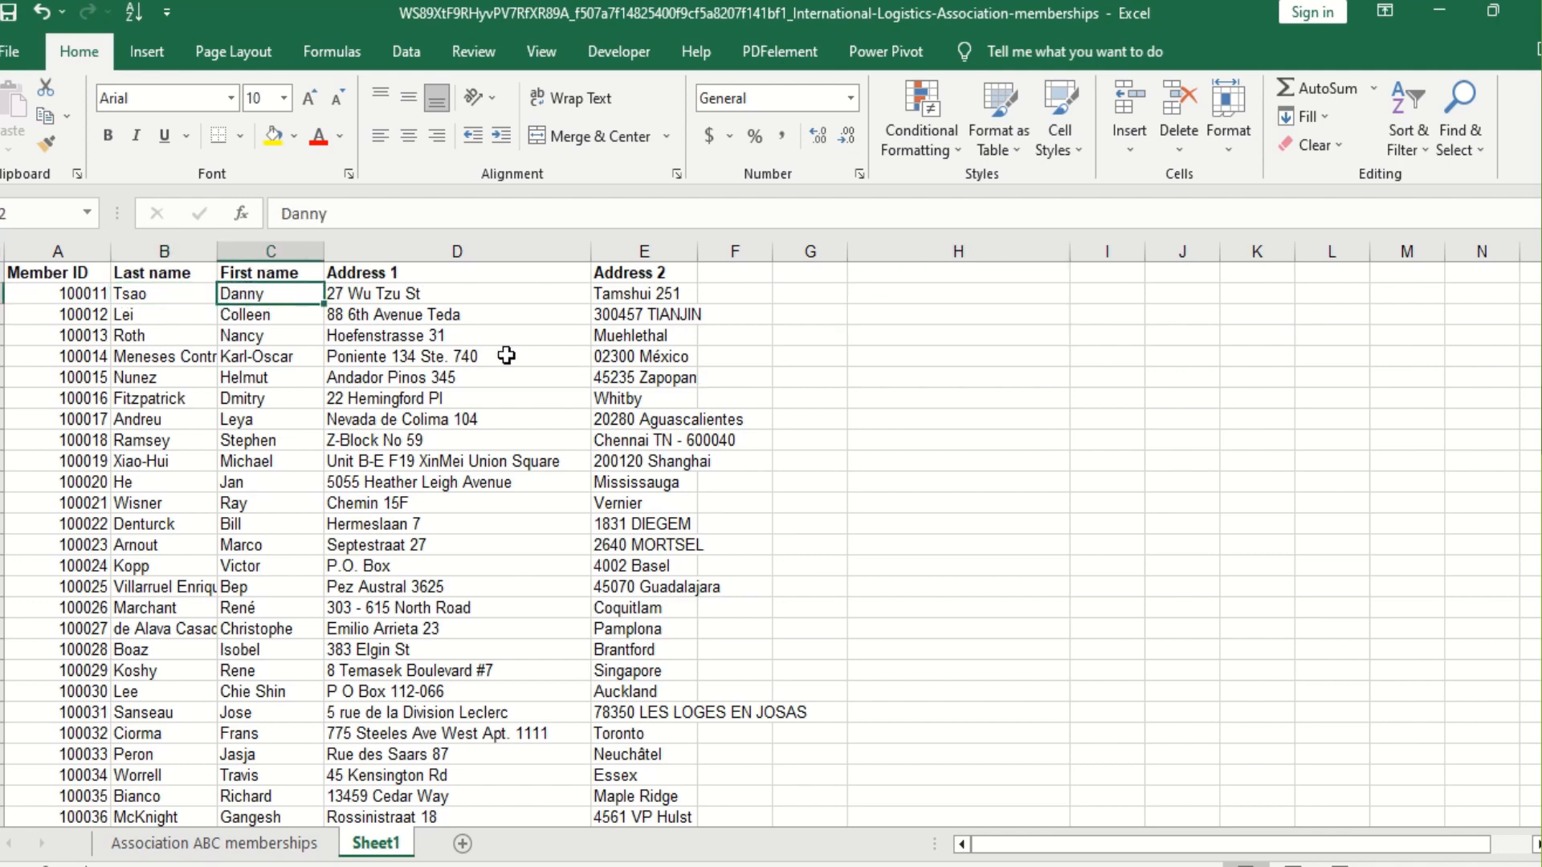
Step: Enter a CONCATENATE formula in cell H3 that joins the last name in B2 and the first name in C2
click(900, 317)
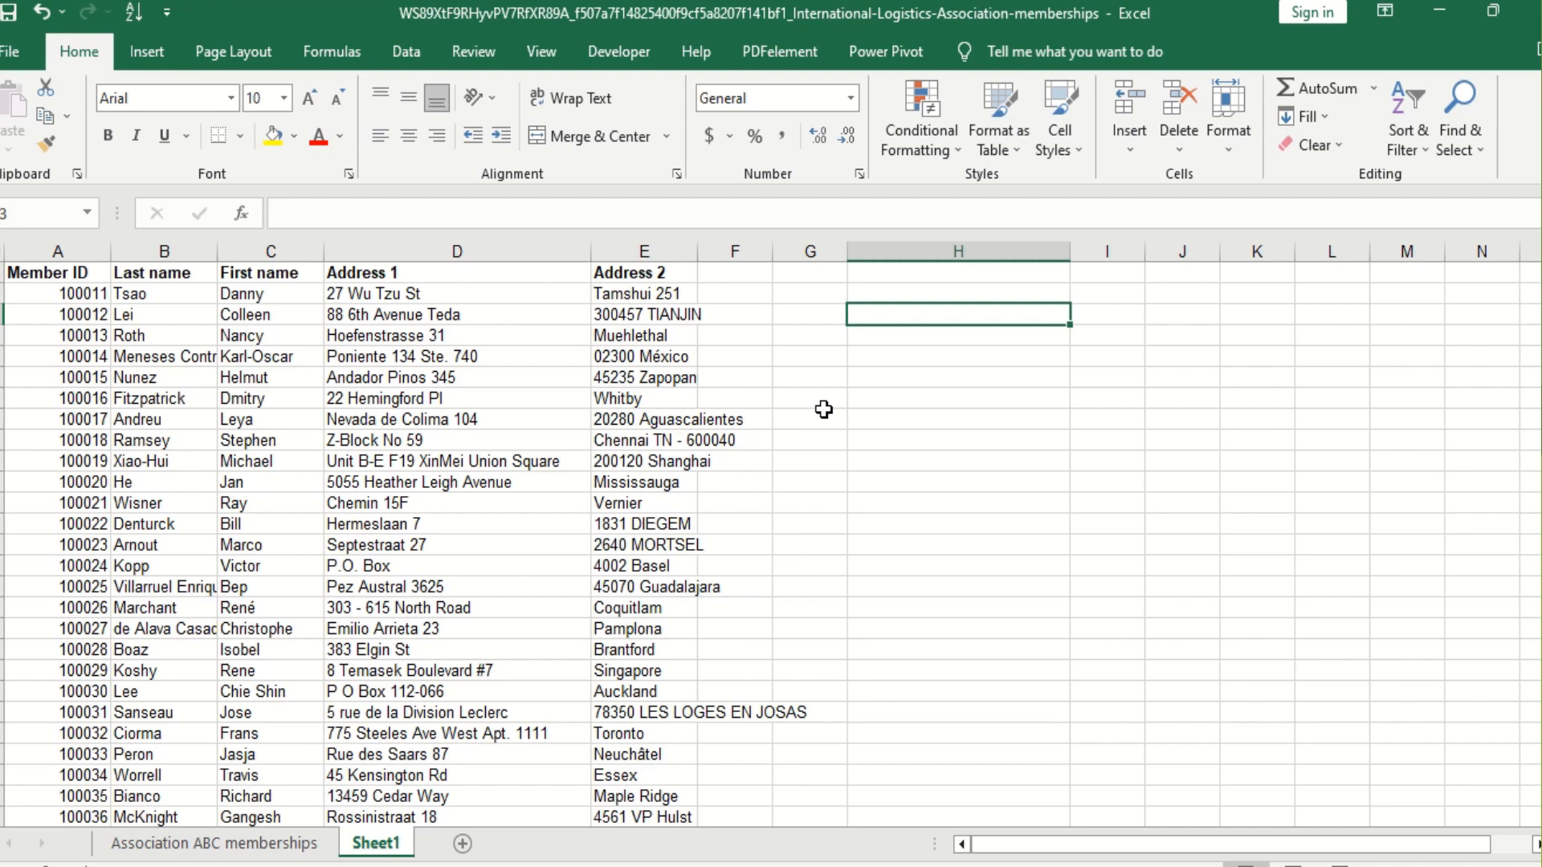
text(=)
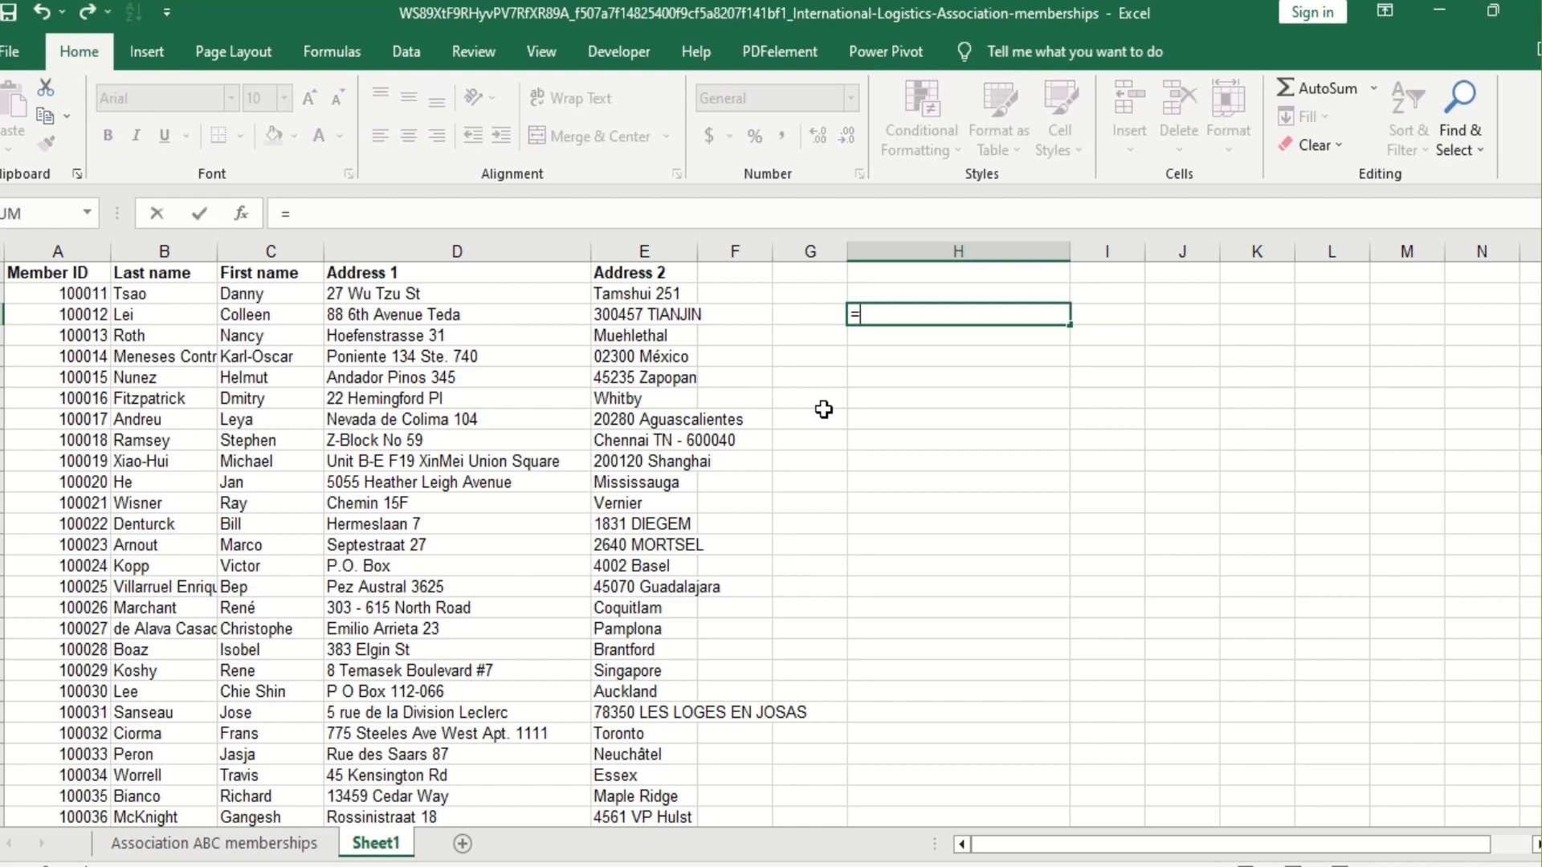
text(C)
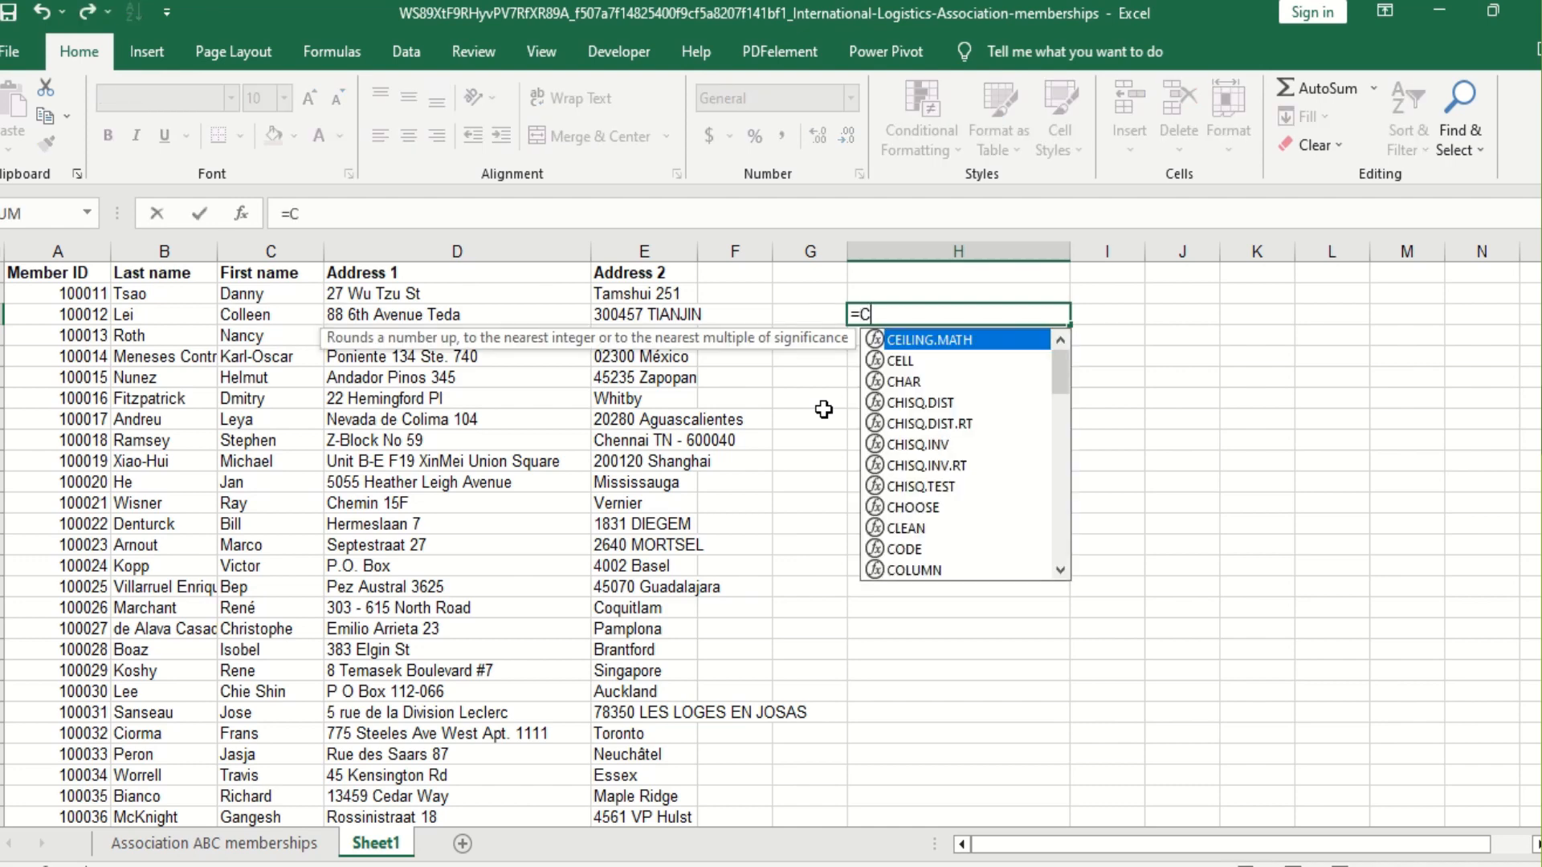
text(ON)
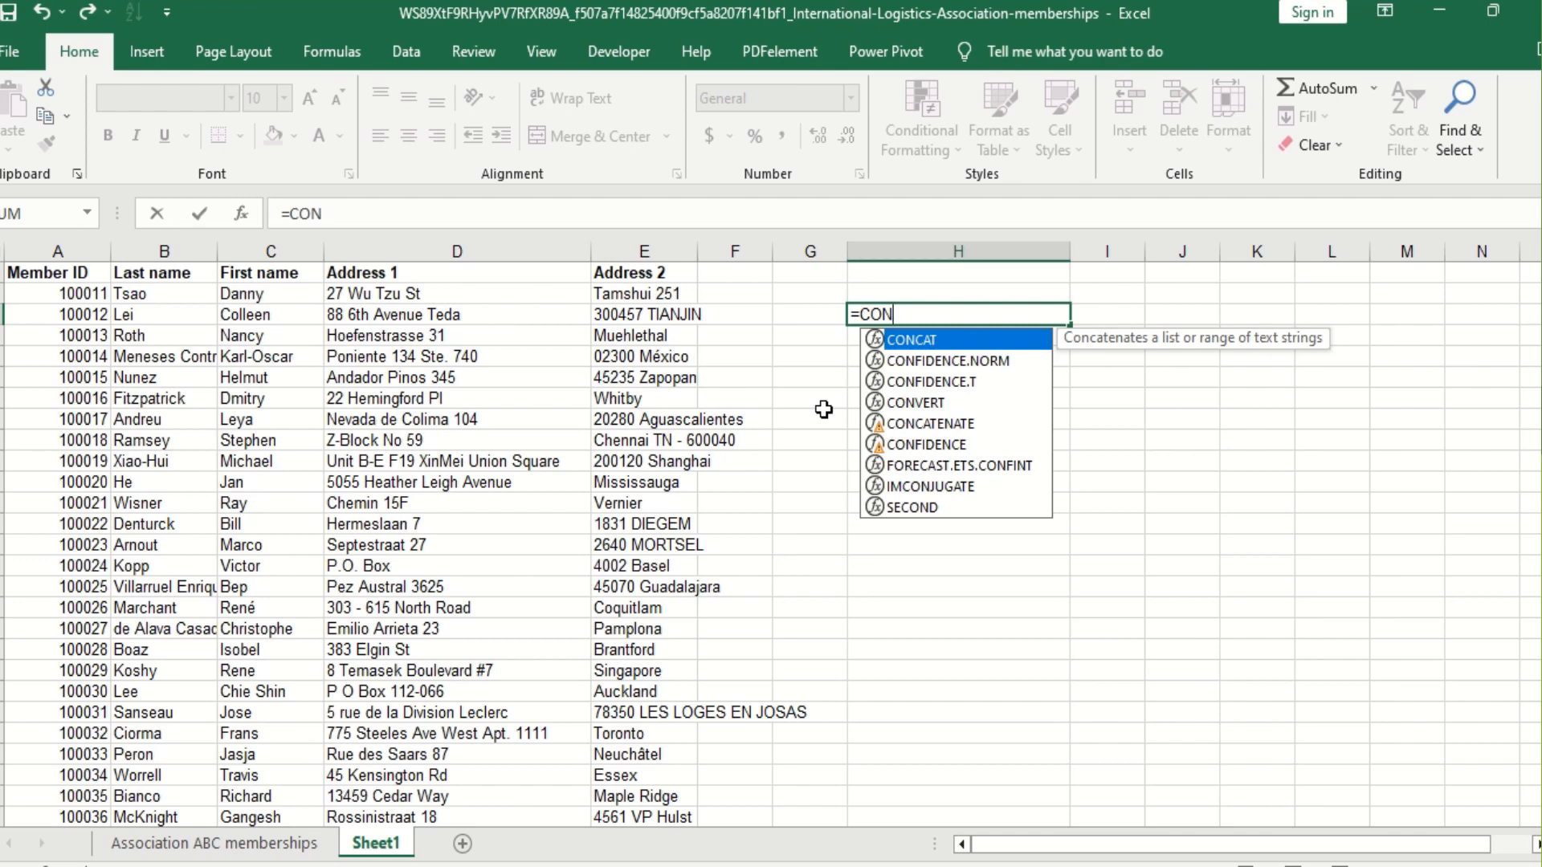
text(C)
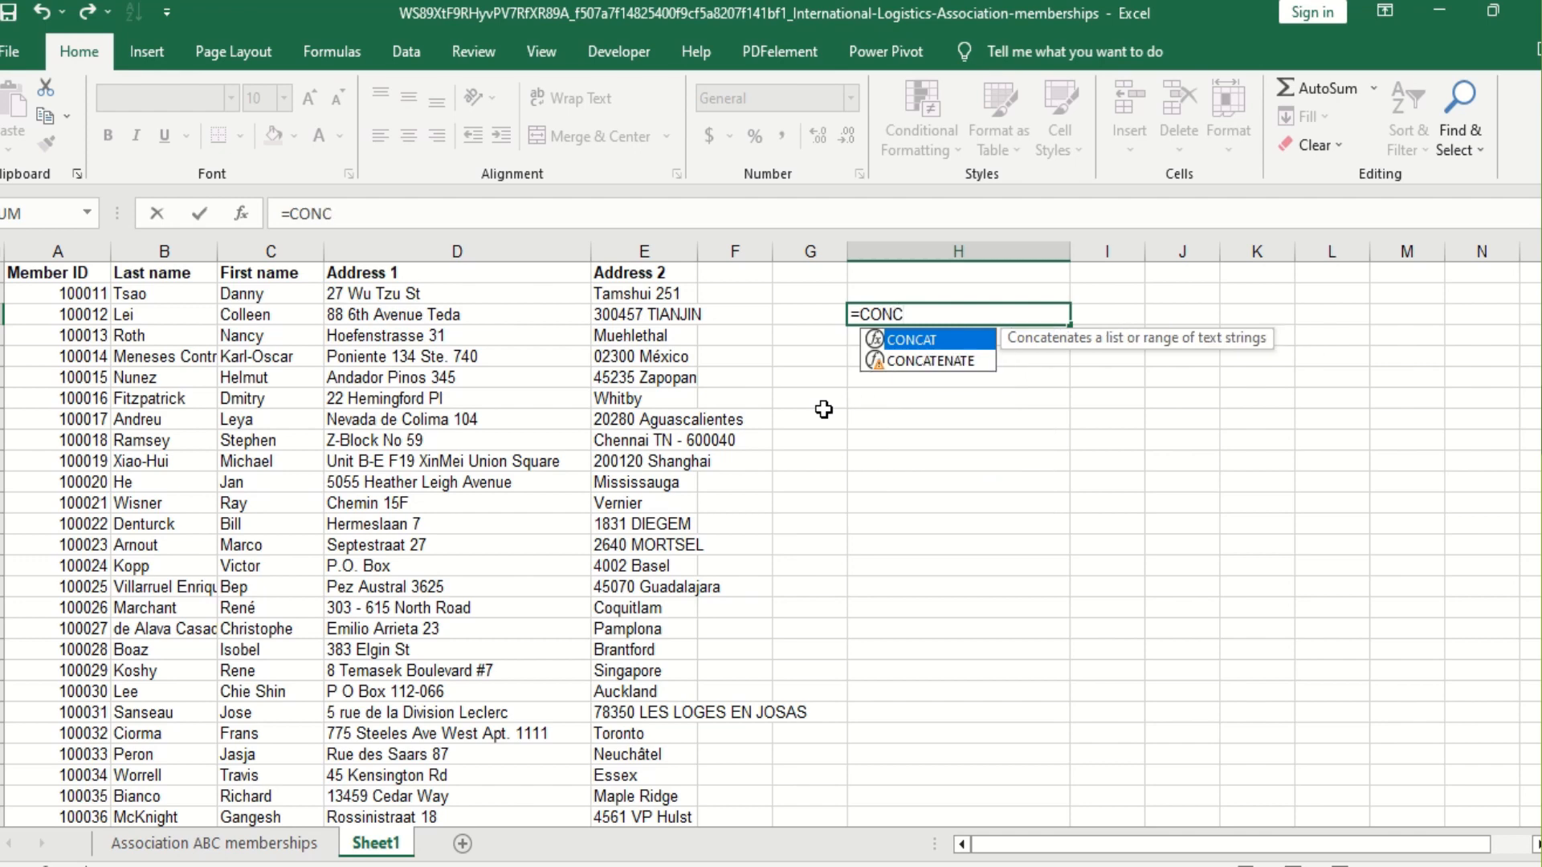
click(941, 361)
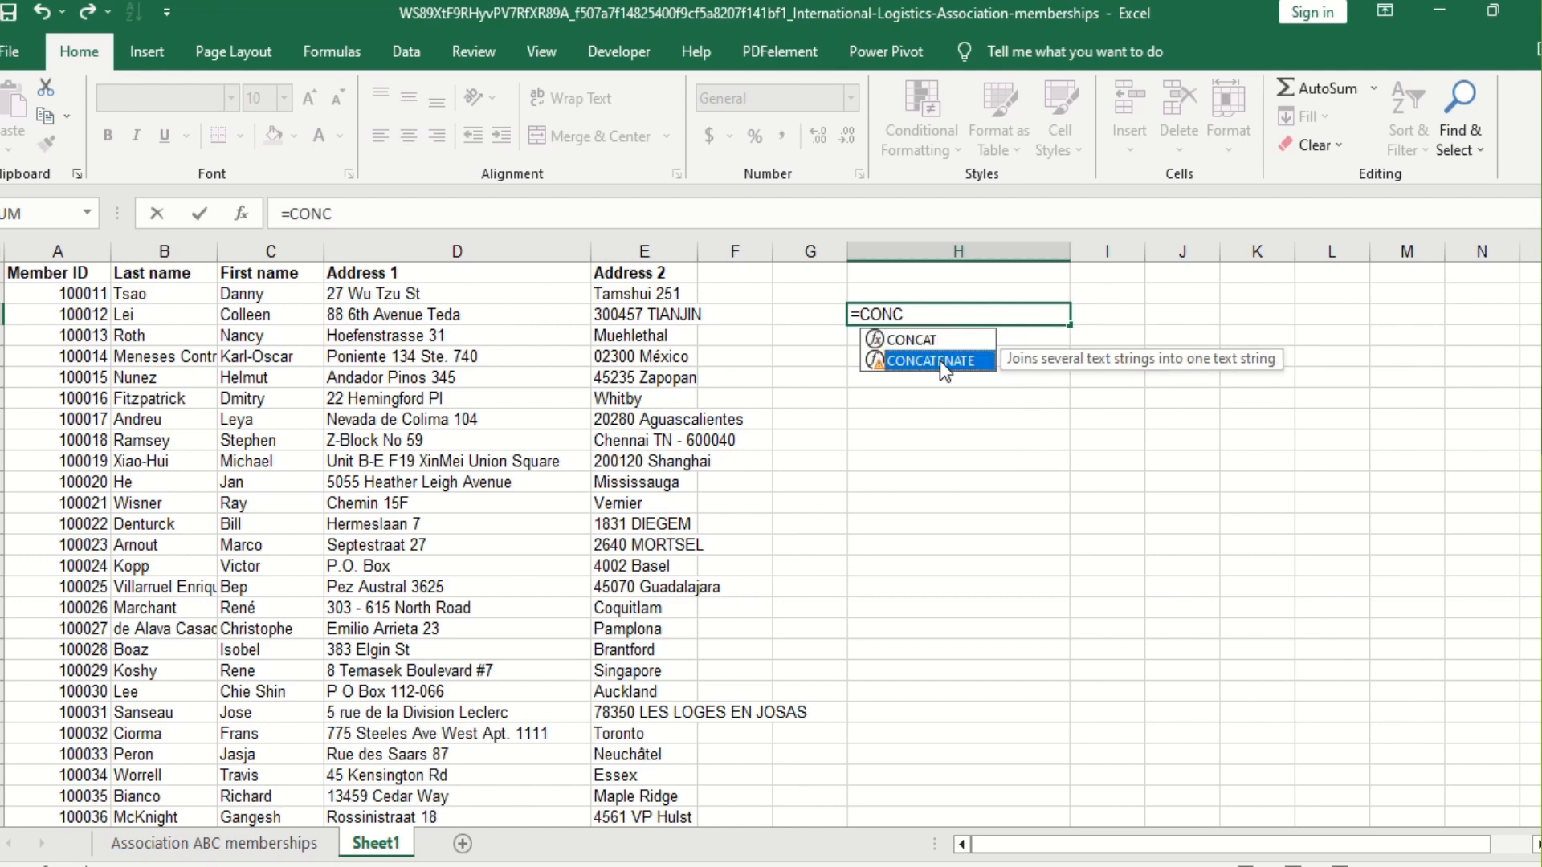
double_click(939, 360)
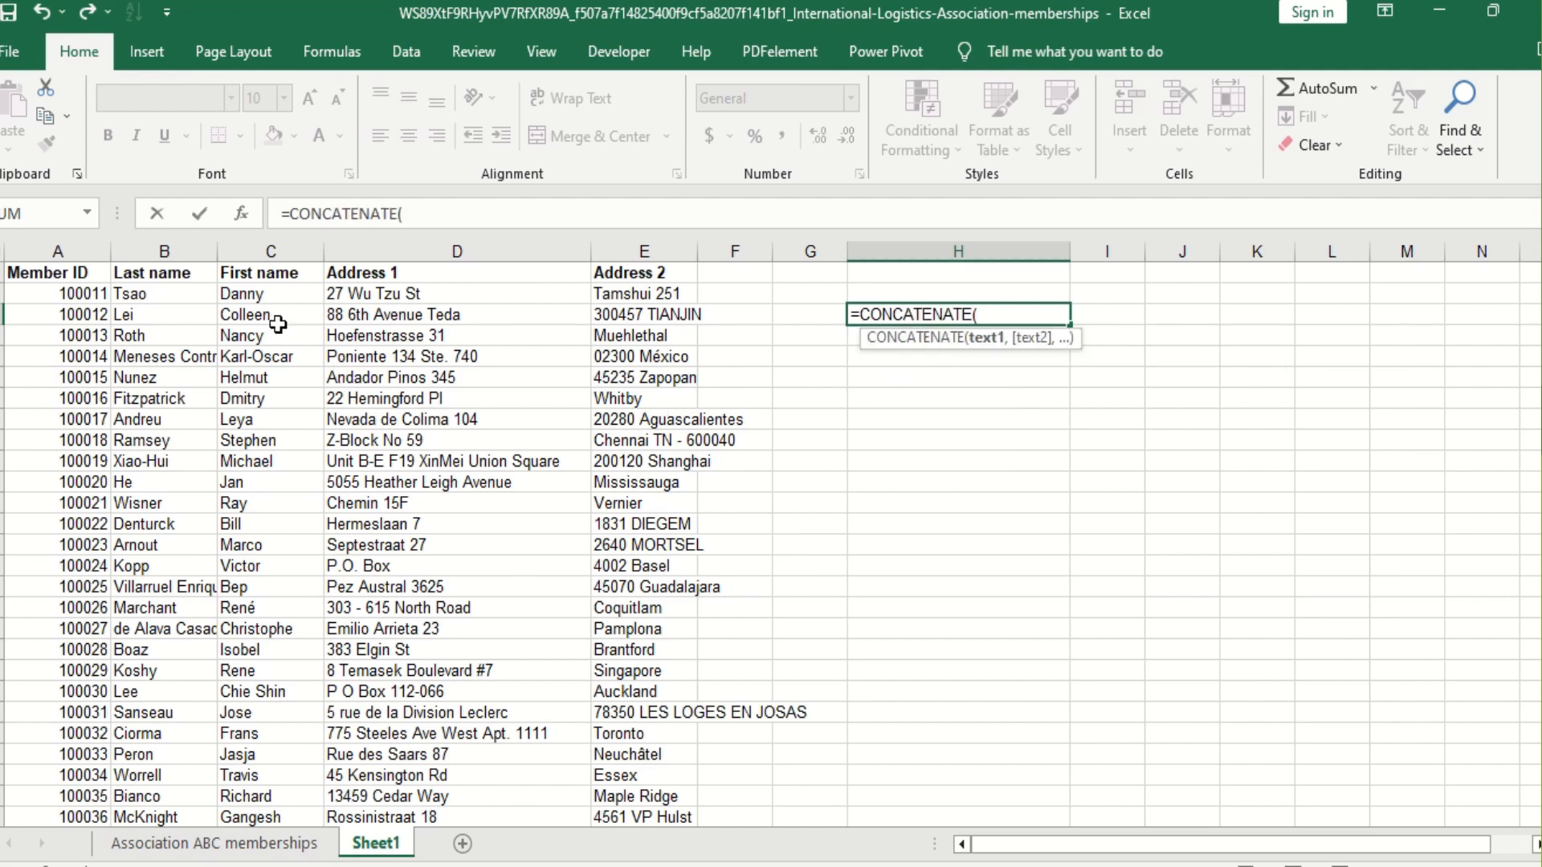
click(163, 294)
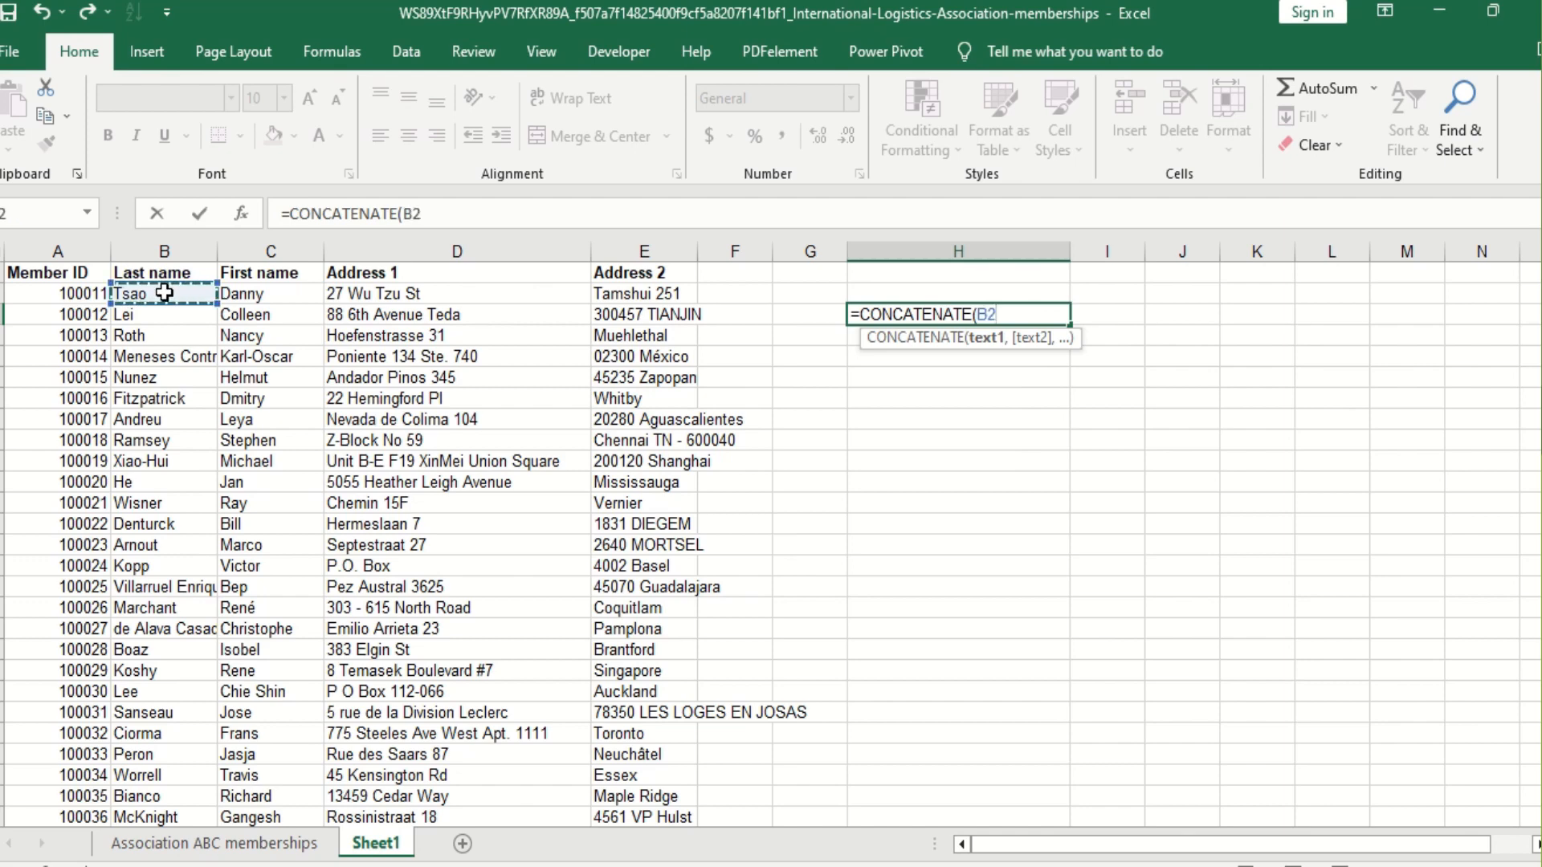
text(,)
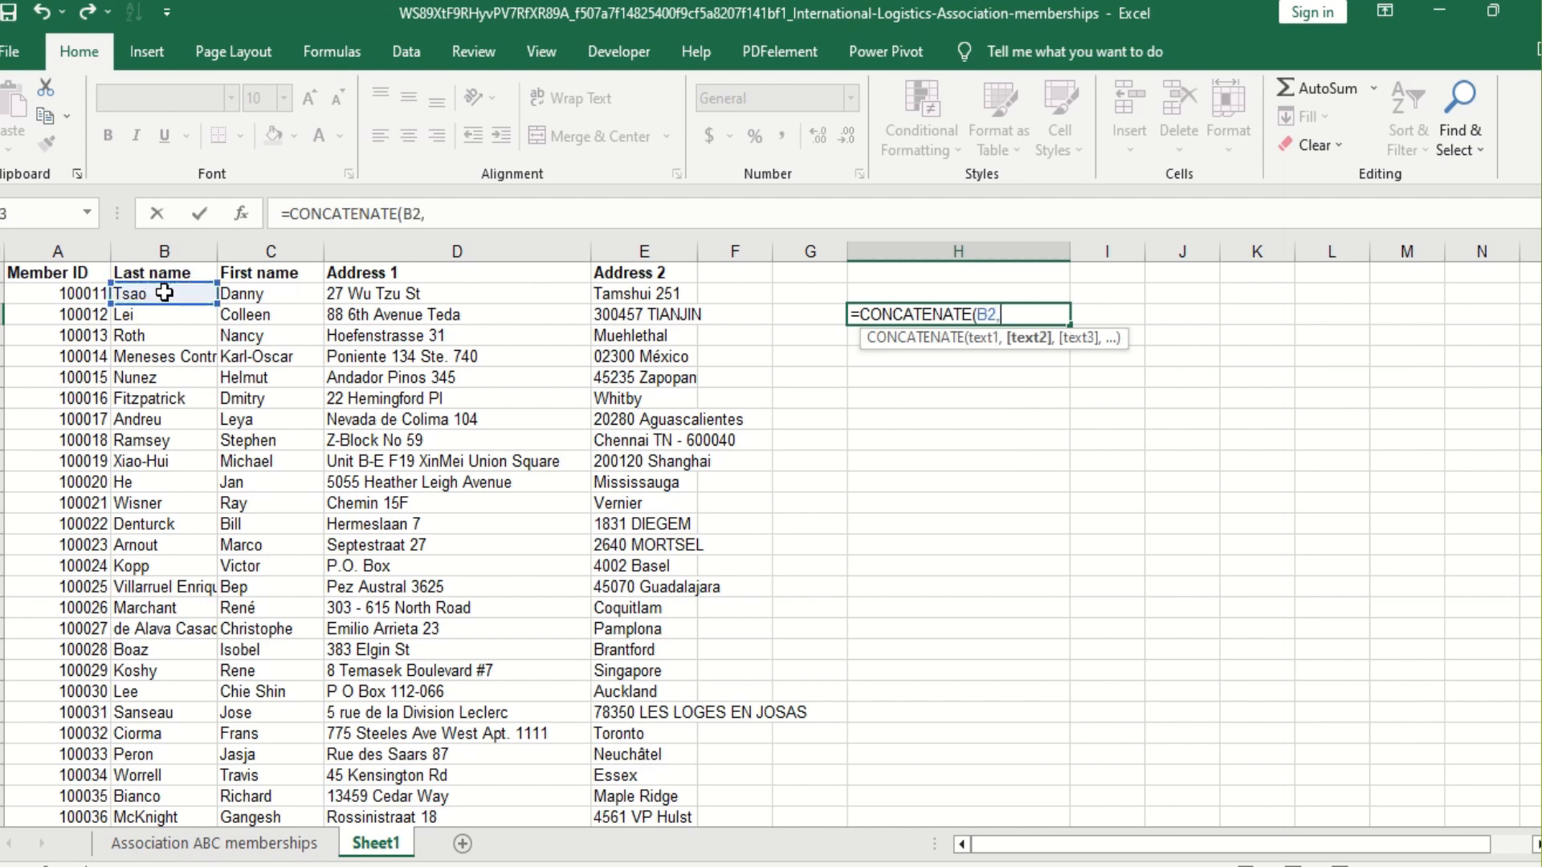
click(275, 297)
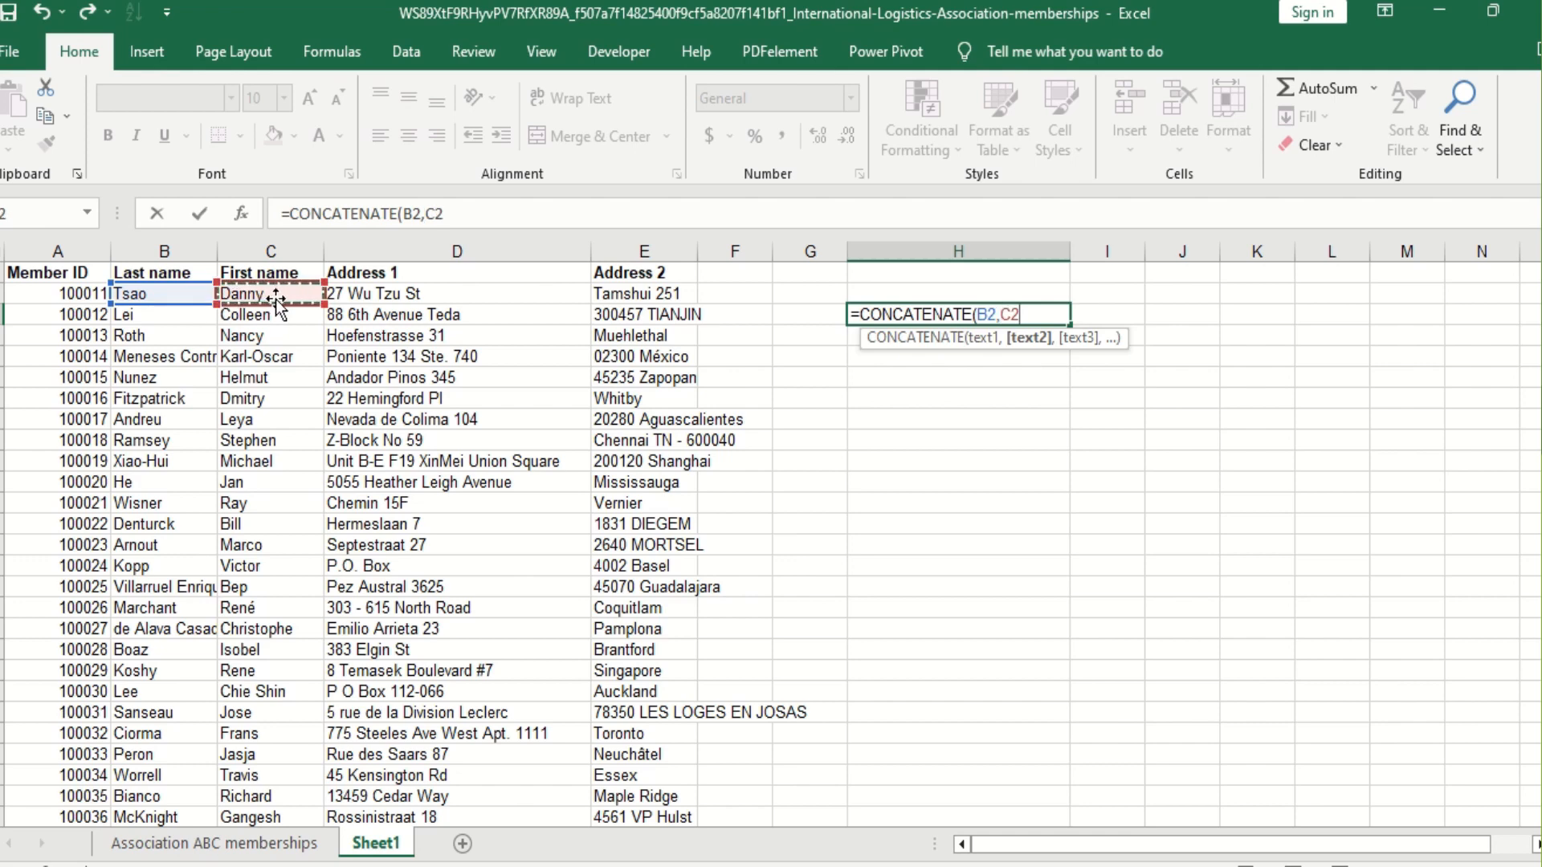
key(Return)
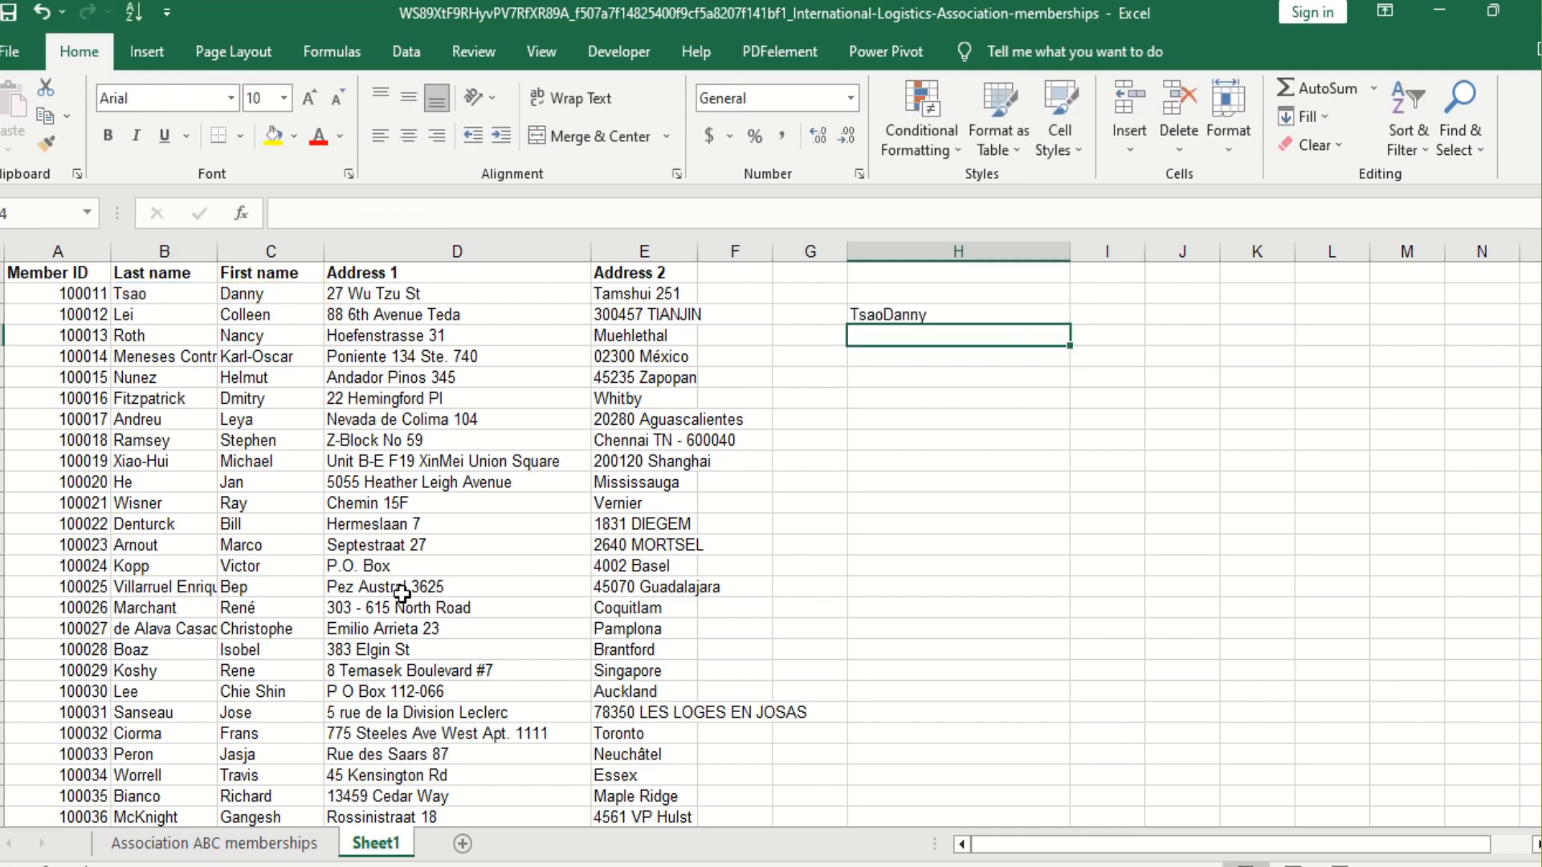
Step: Move the CONCATENATE formula from H3 to H2 and fill it down to row 24
click(924, 315)
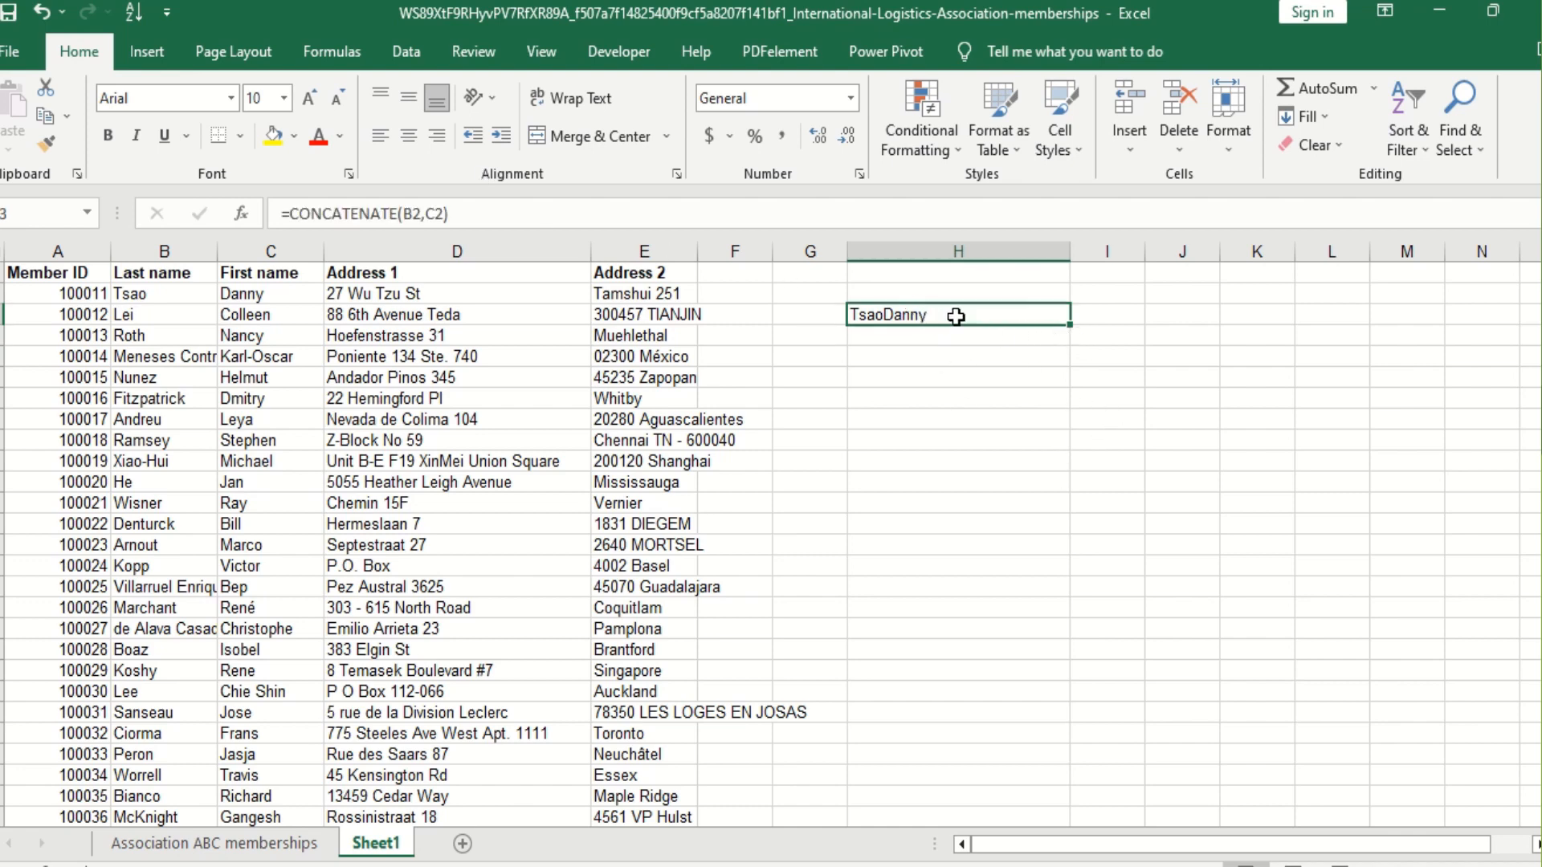
drag(953, 302, 947, 283)
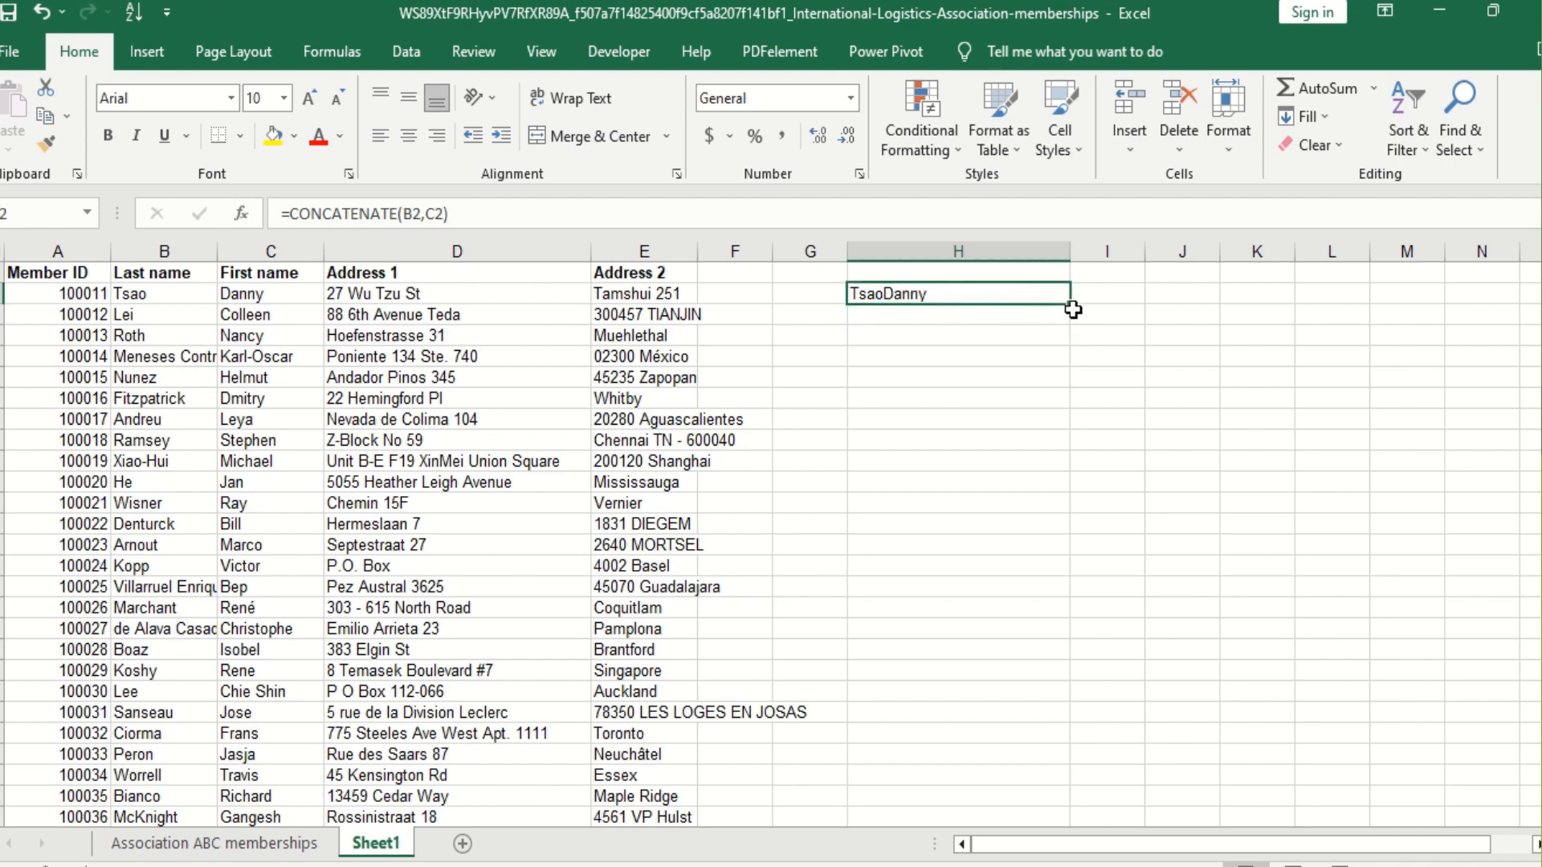
drag(1067, 306, 1005, 759)
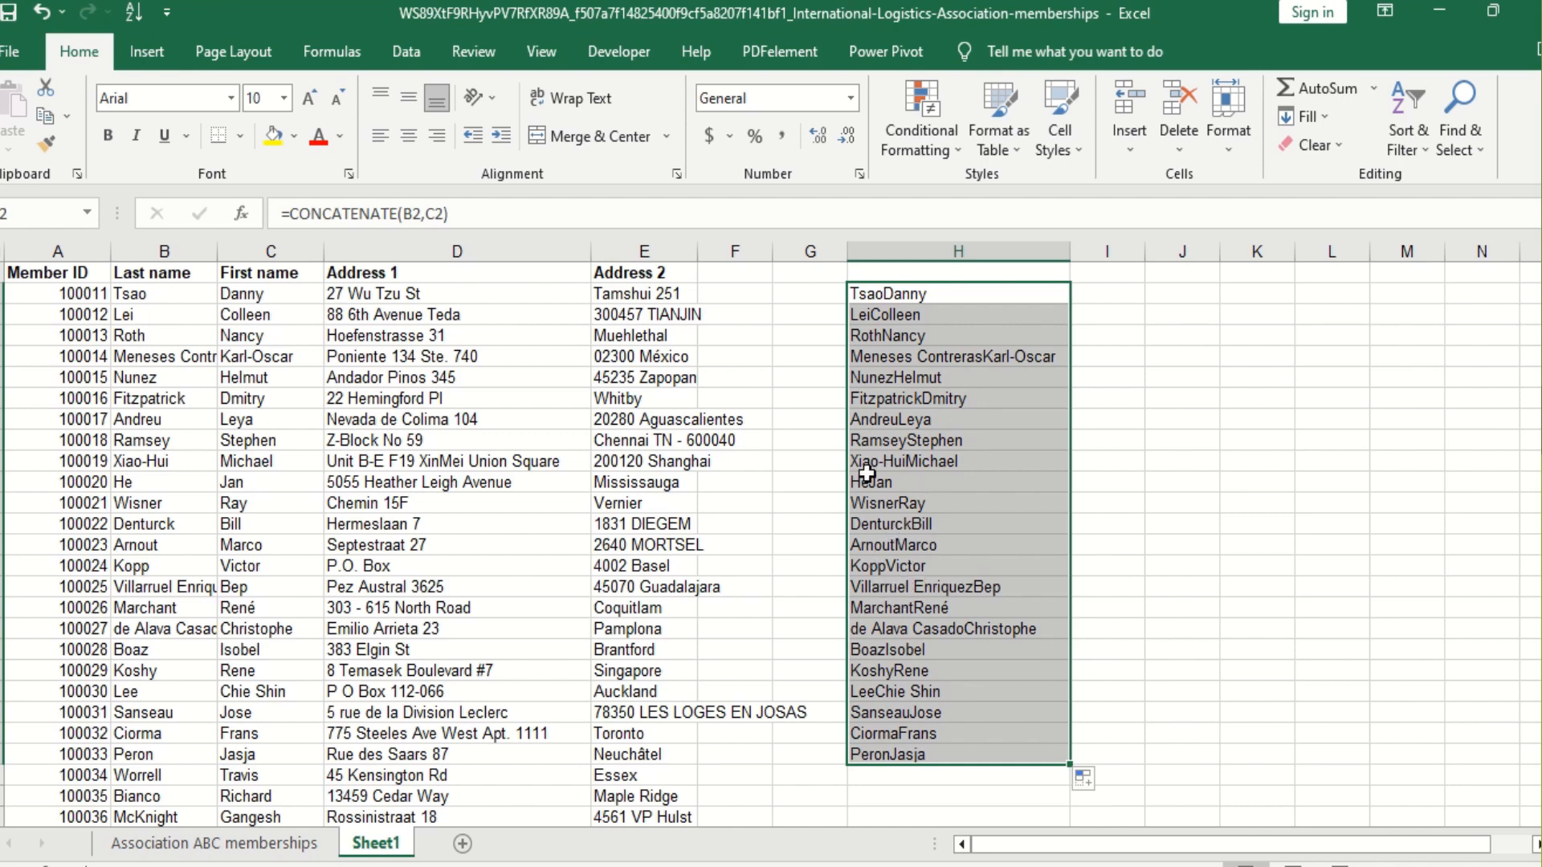
Step: Enter the formula =CONCATENATE(B2, " ", C2) in cell I2 to join last and first name with a space
click(1106, 294)
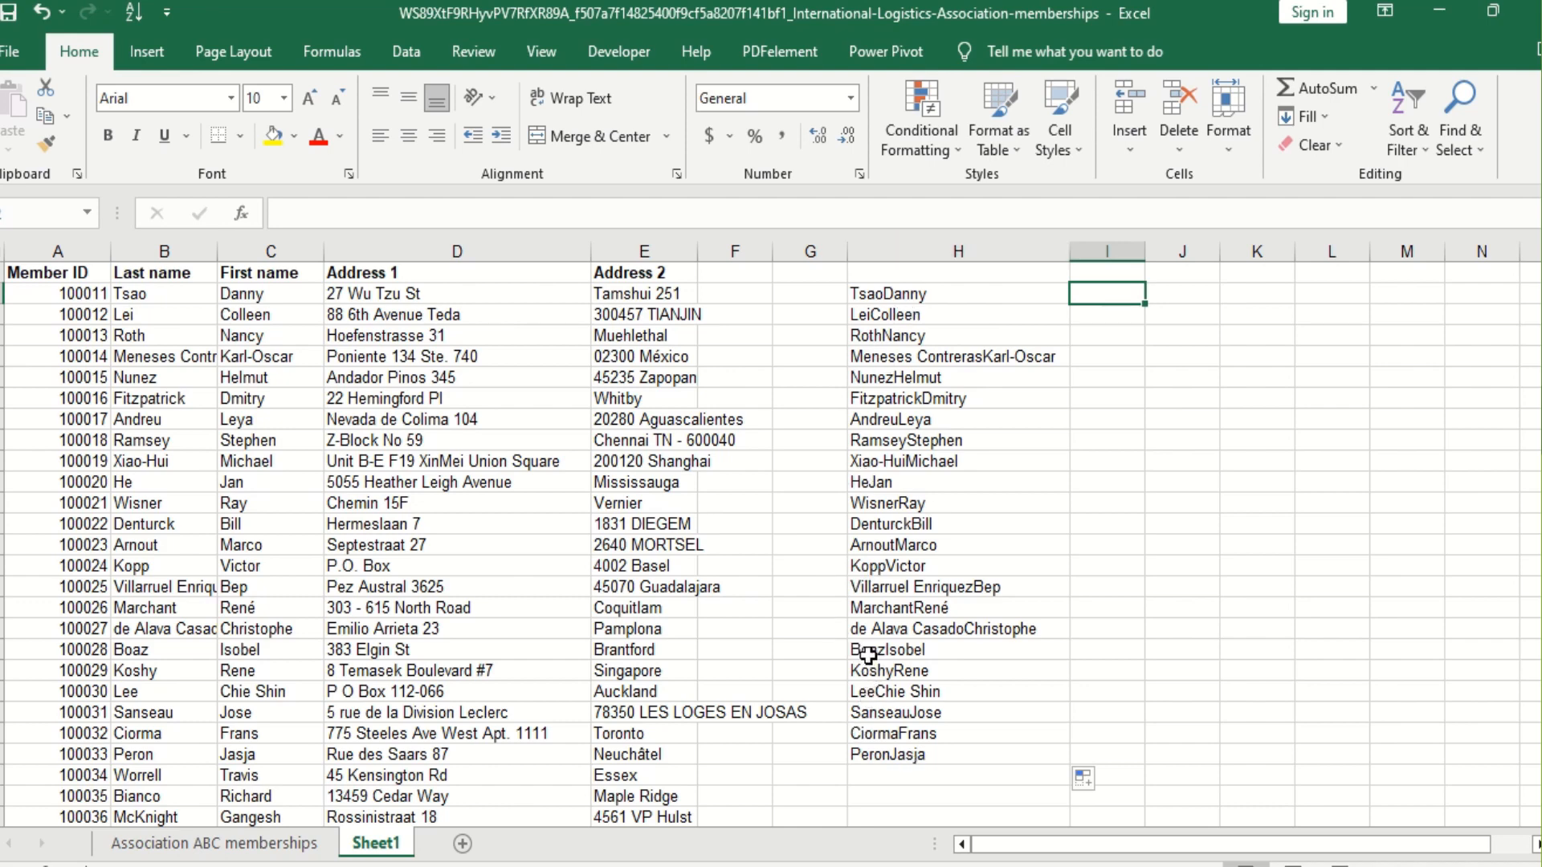
text(=)
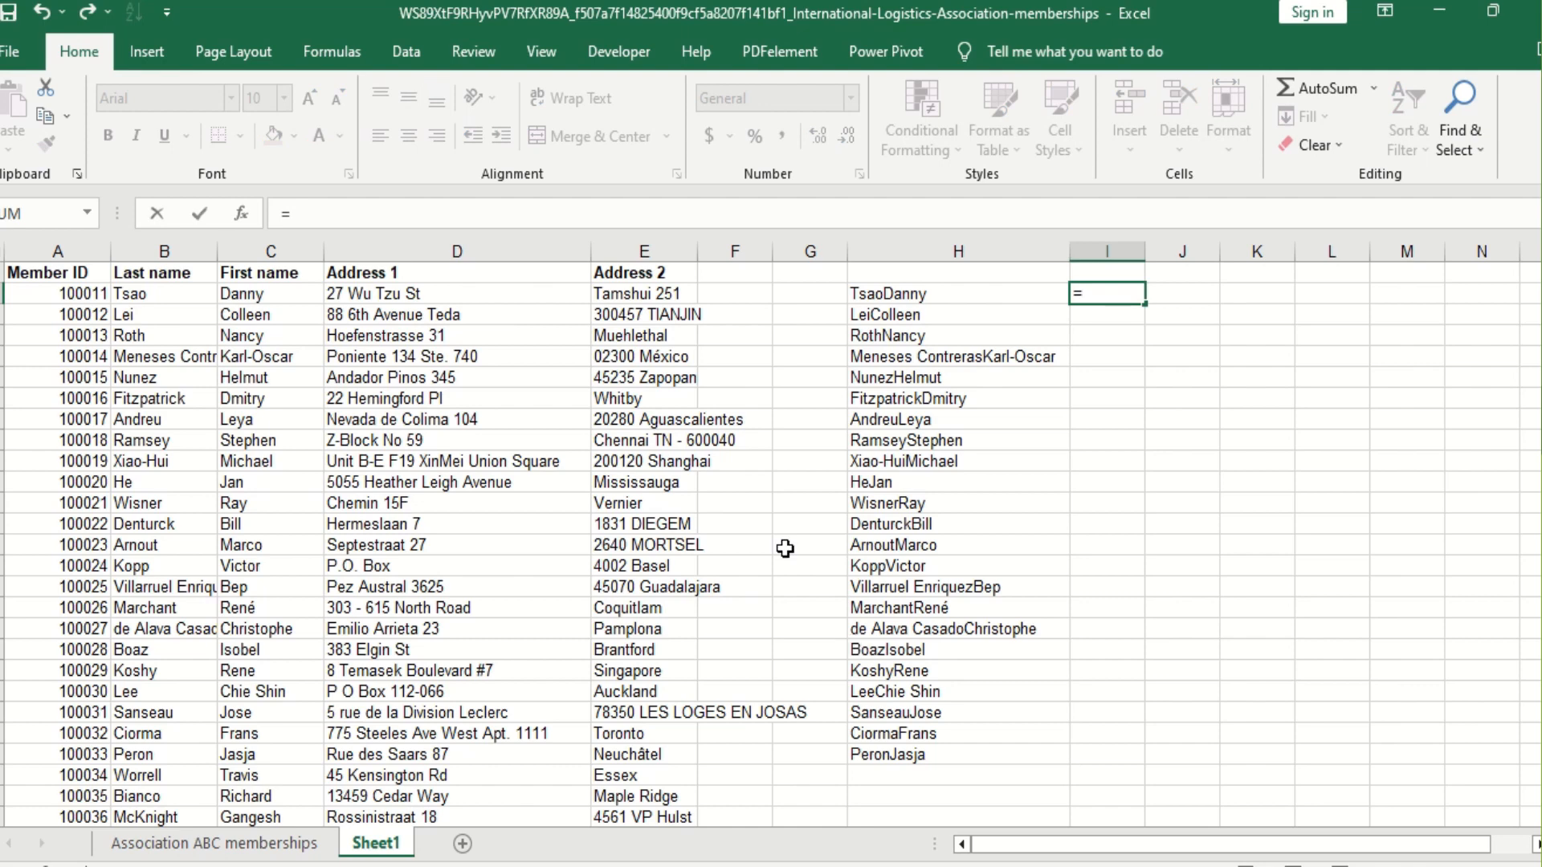
text(C)
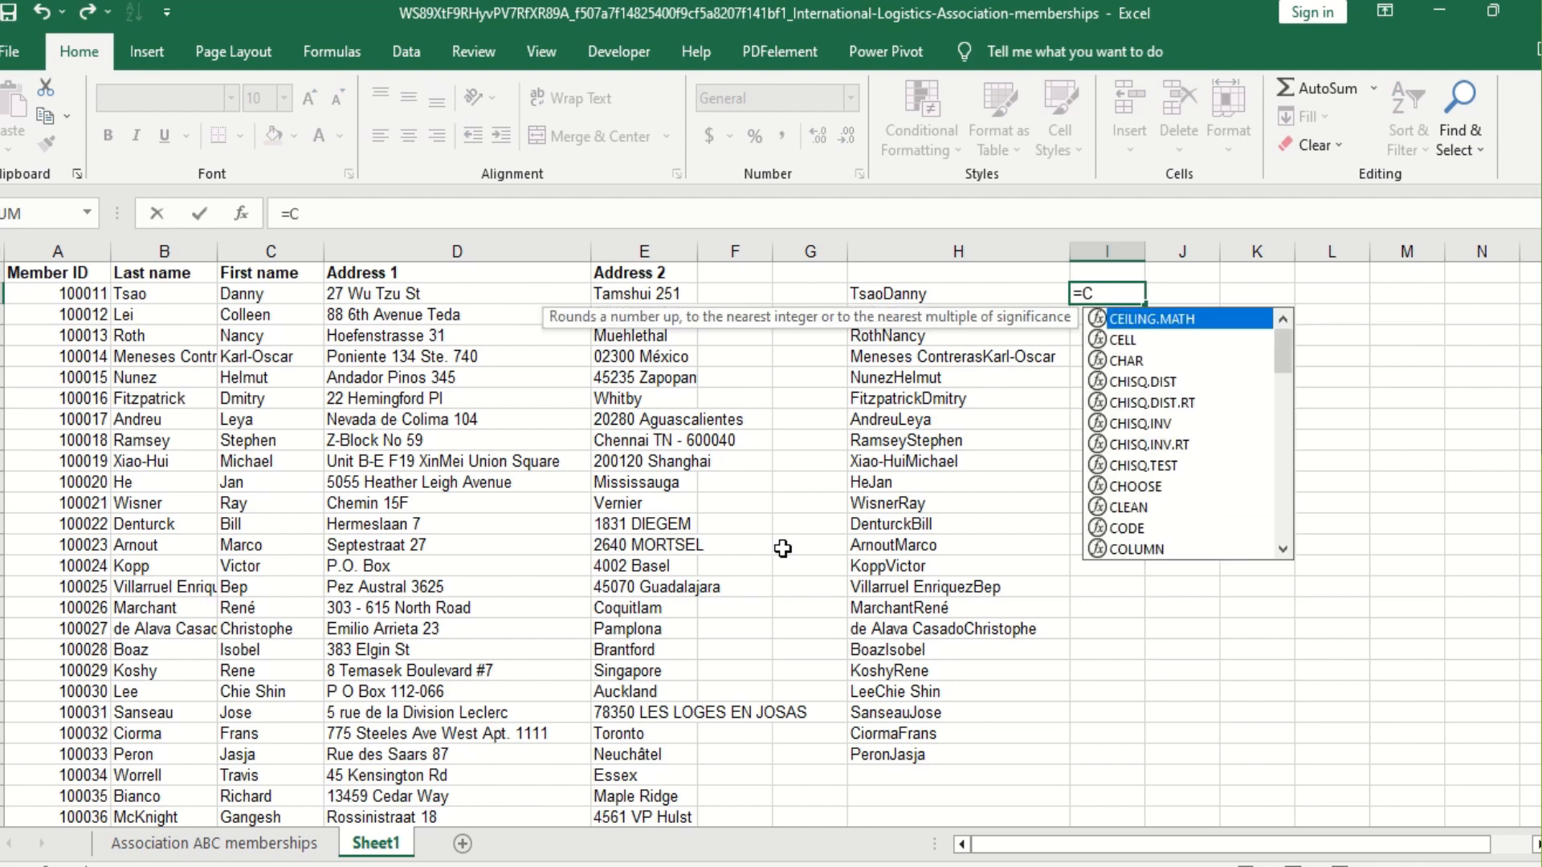
text(ON)
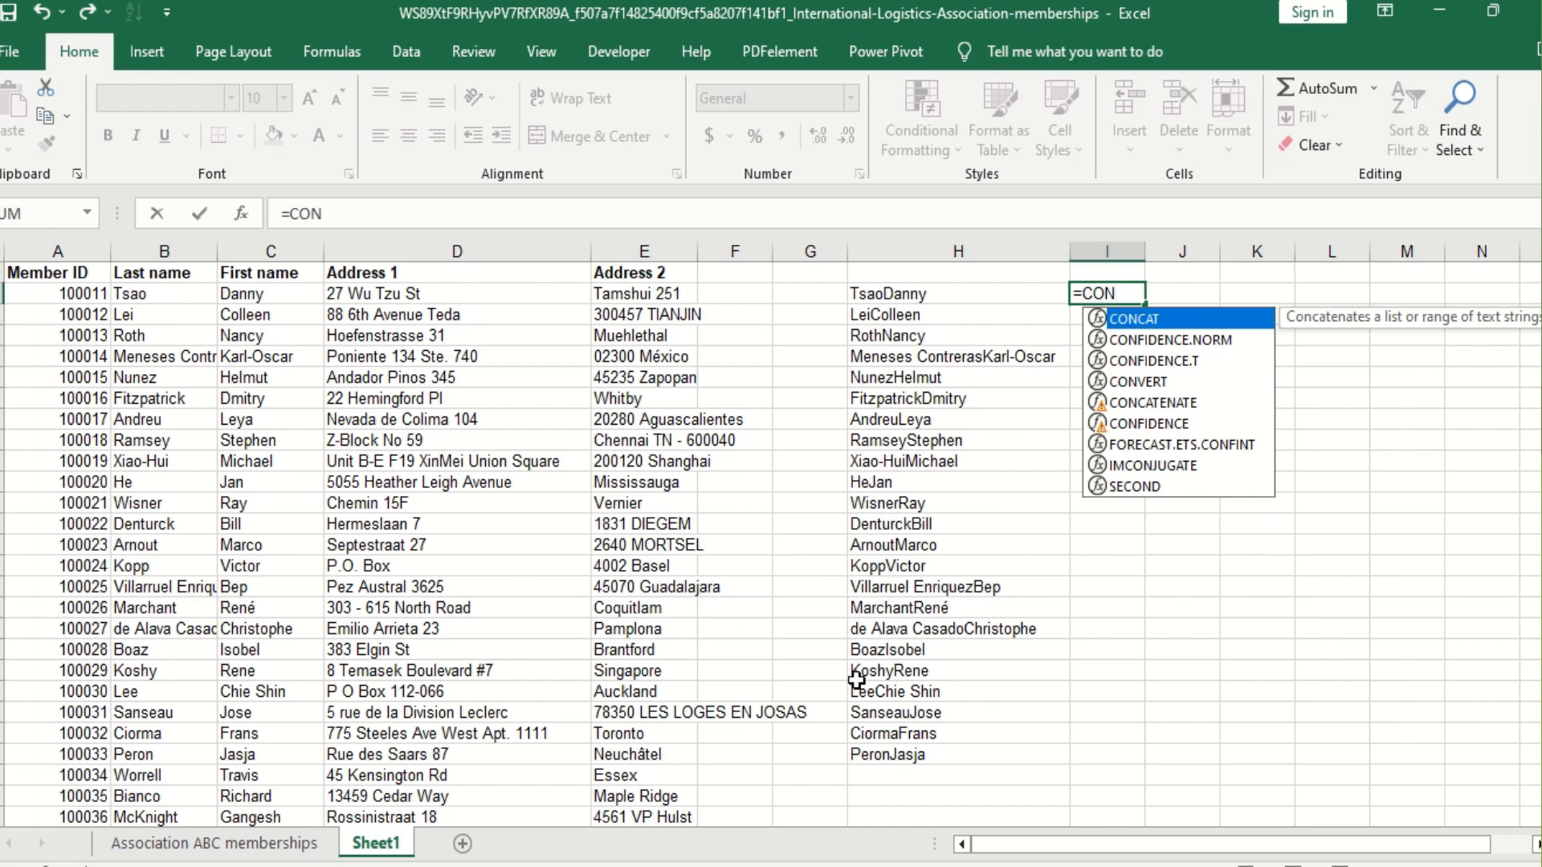
double_click(1162, 404)
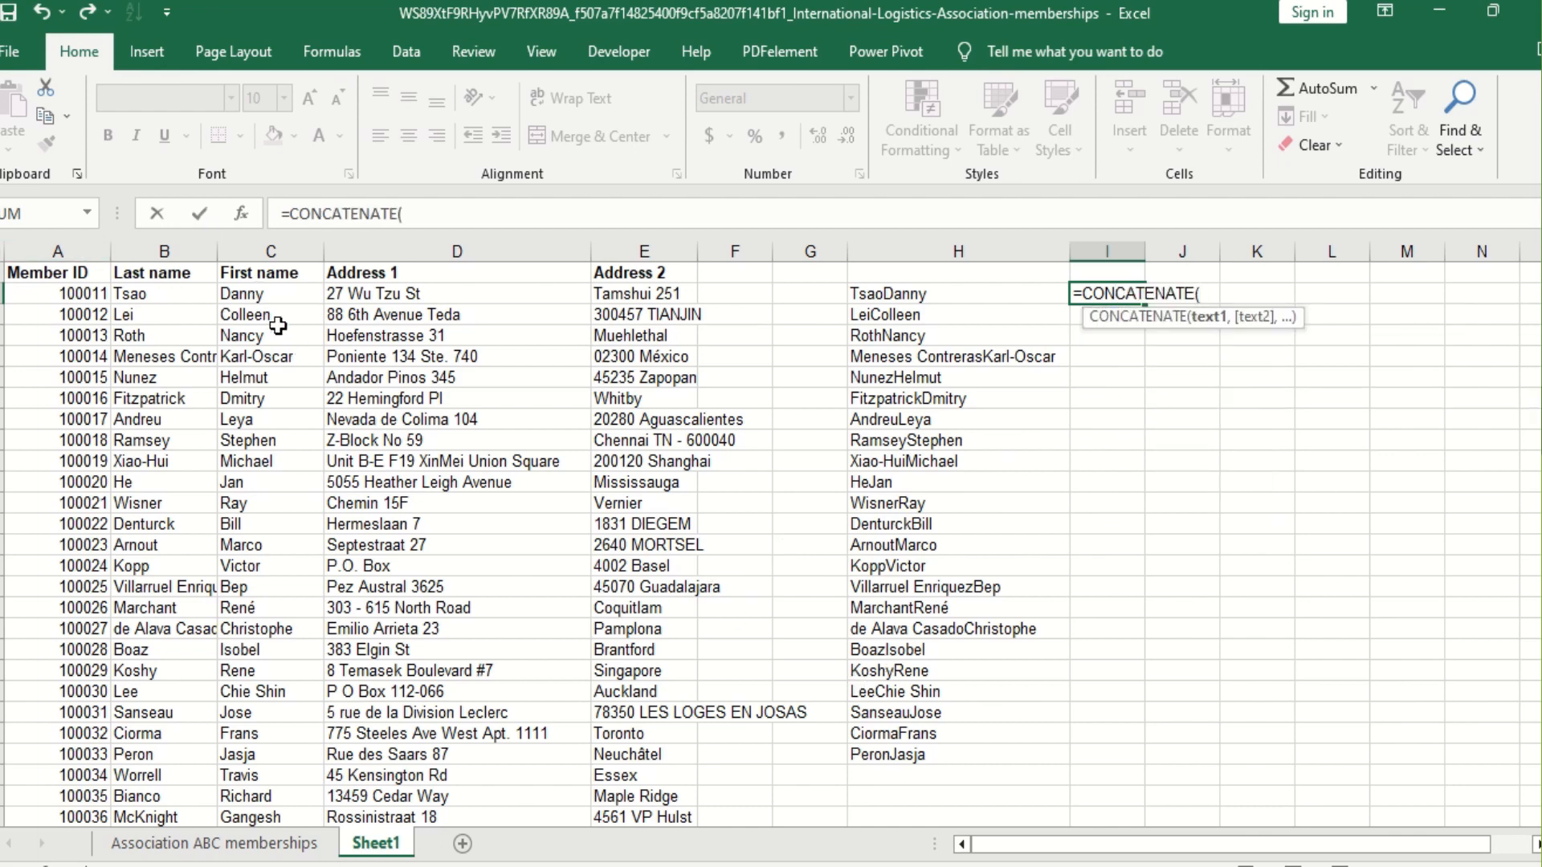
click(158, 295)
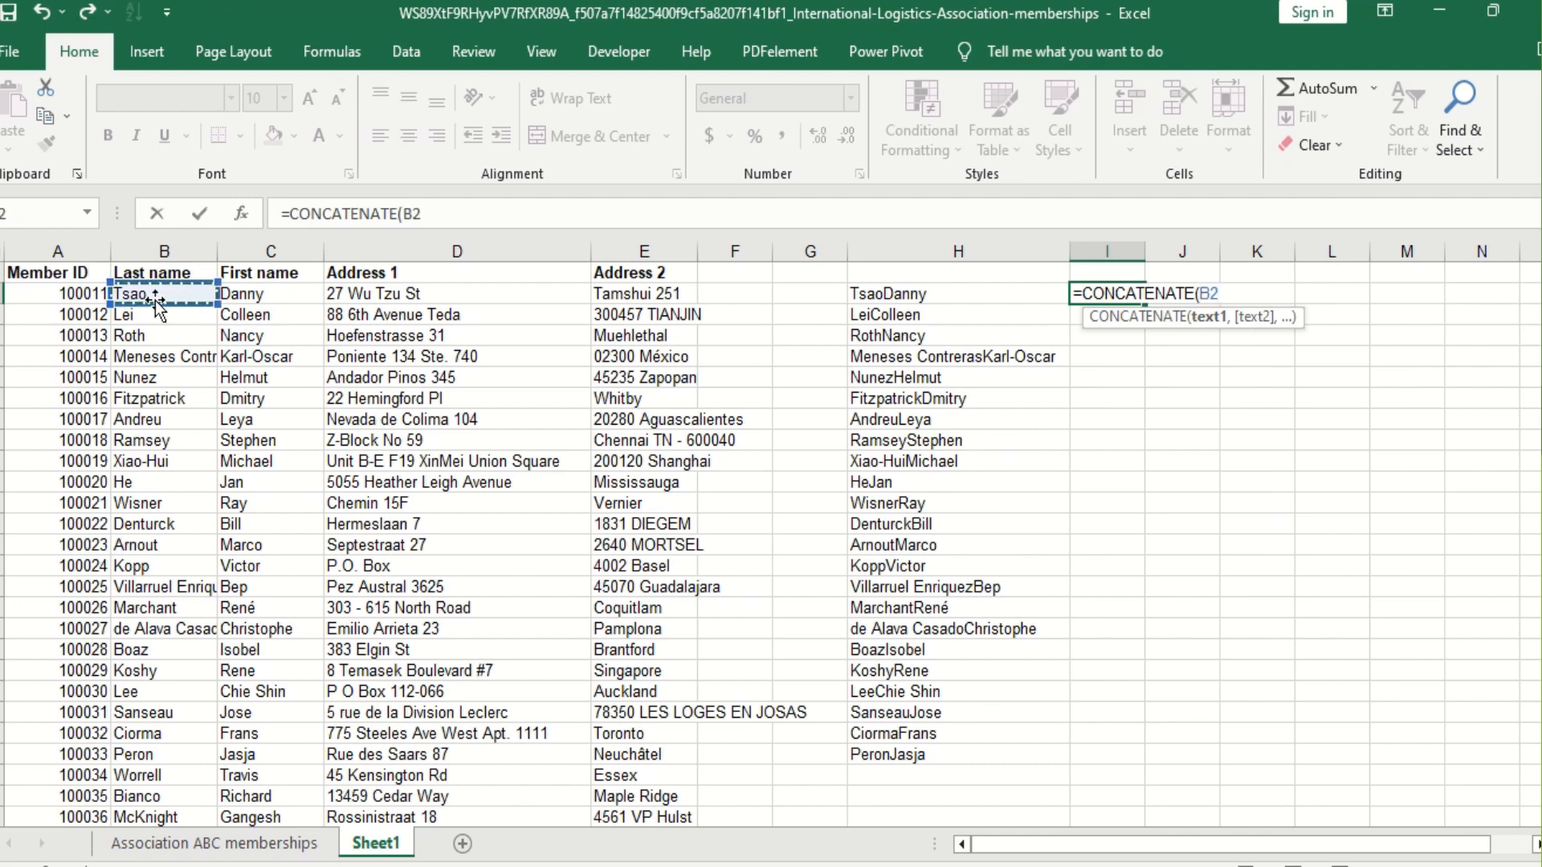
text(,)
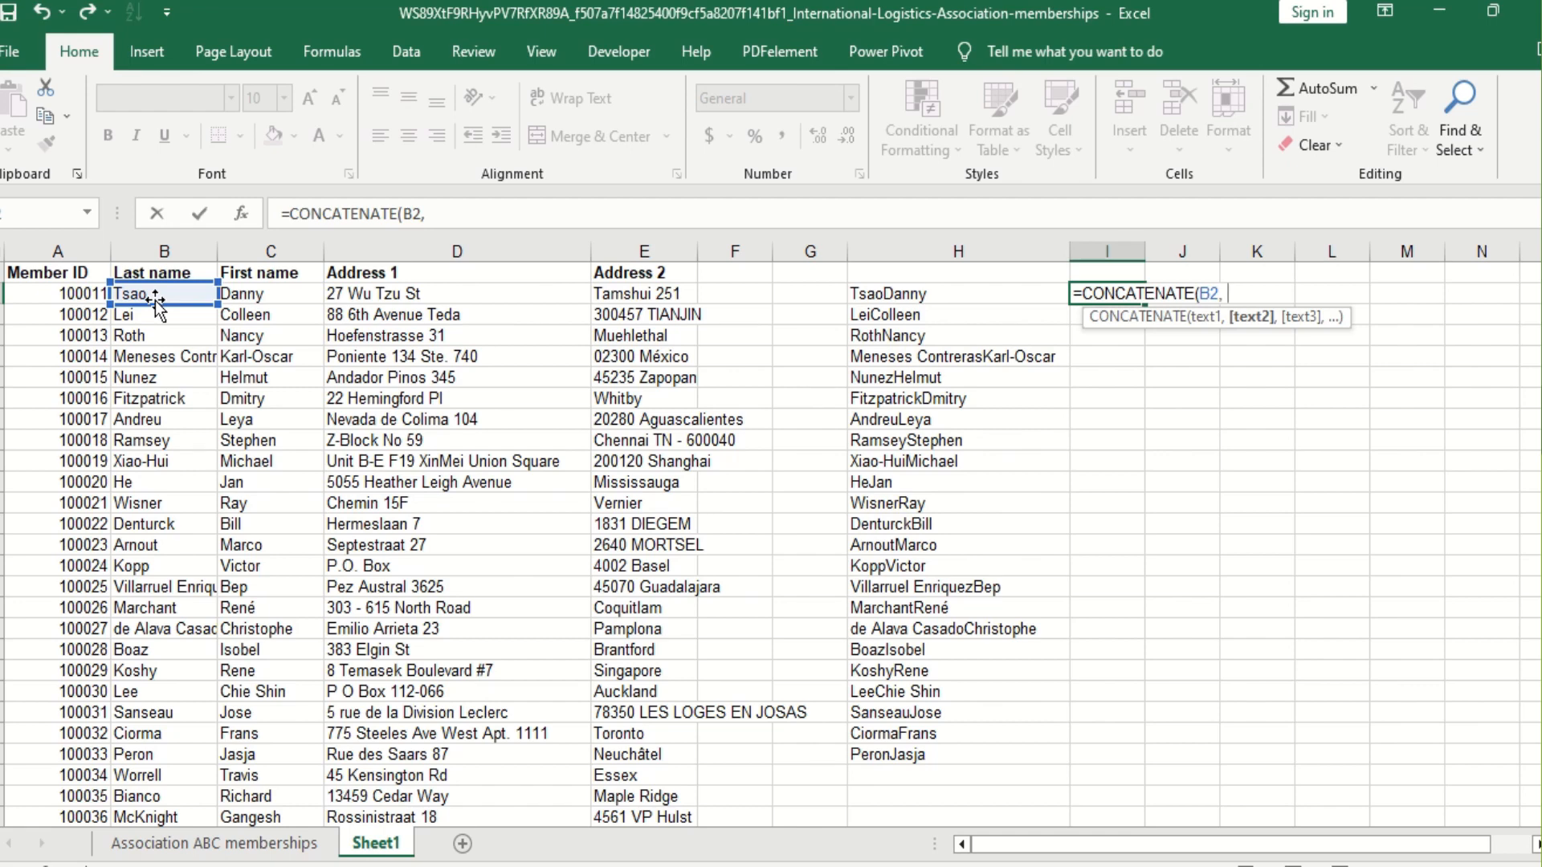
text( " ")
text(,)
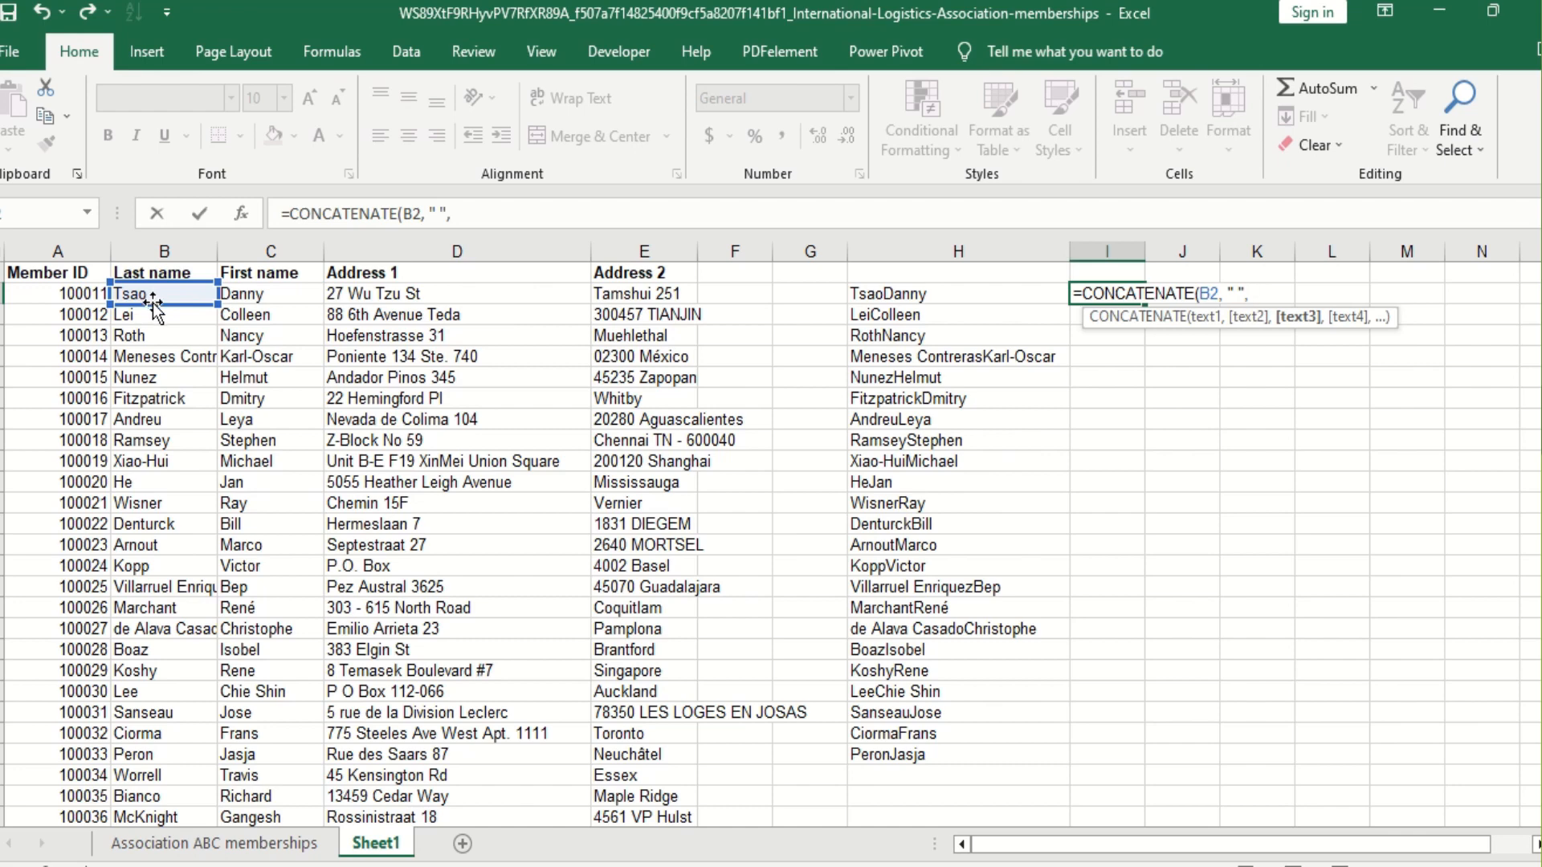
click(278, 297)
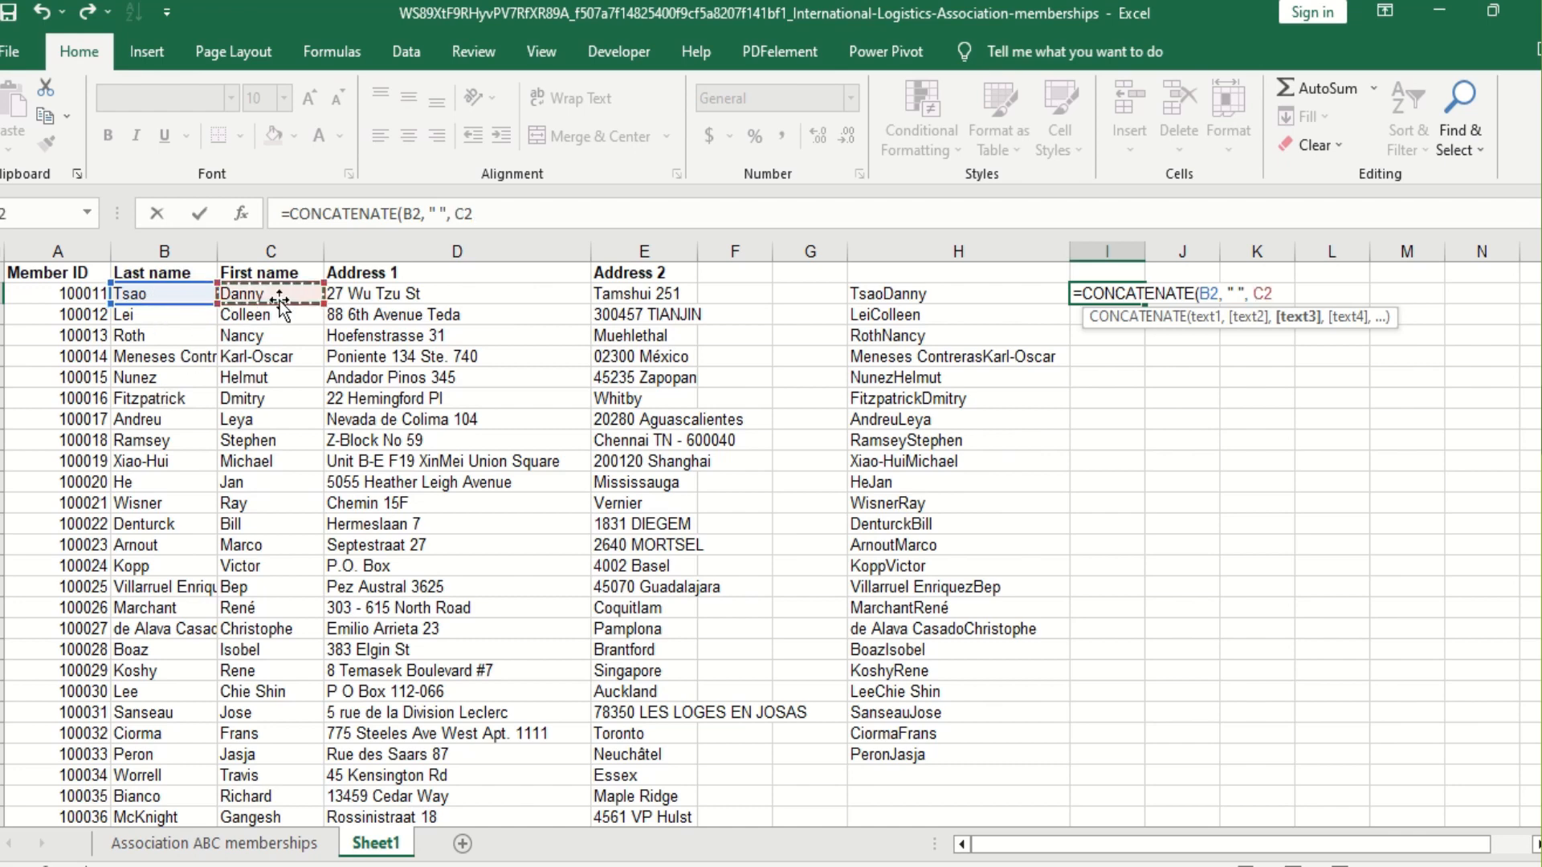
key(Return)
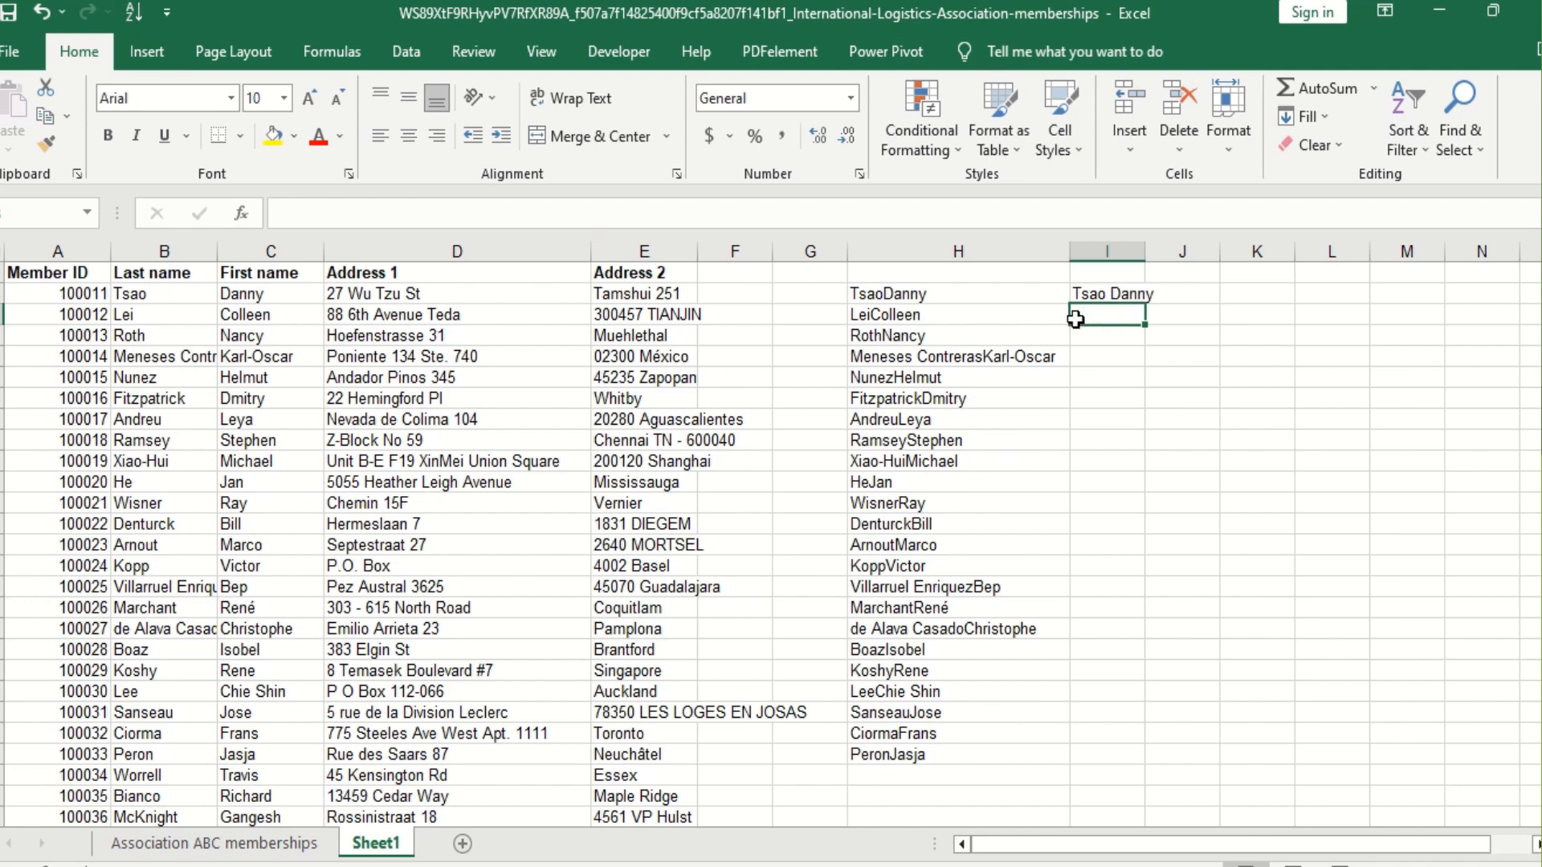
Step: Fill the spaced-name formula from I2 down to row 24 and autofit the width of column I
click(1141, 293)
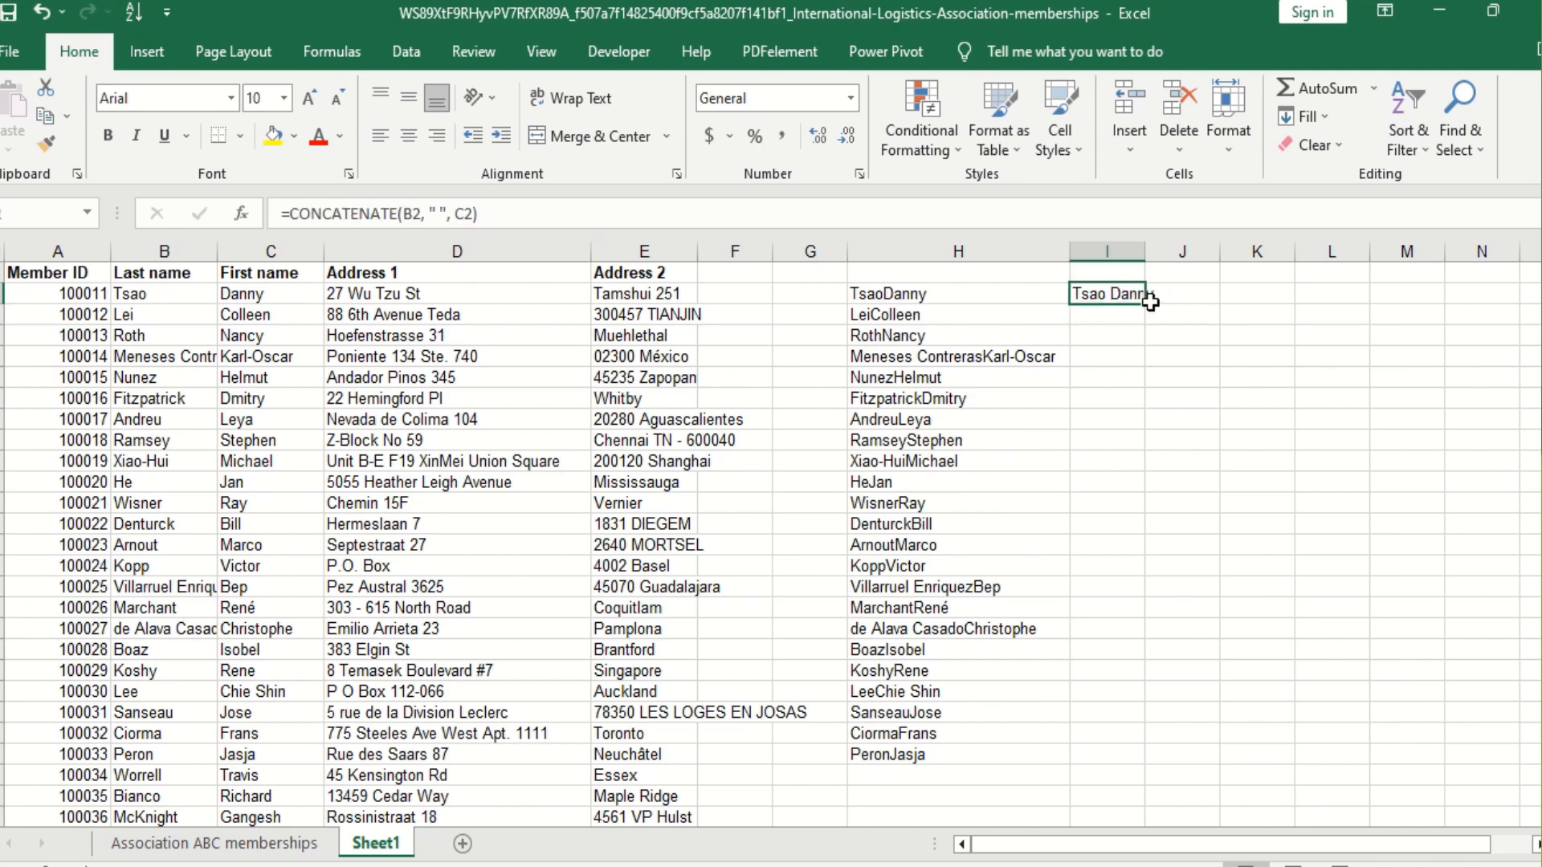
double_click(1144, 302)
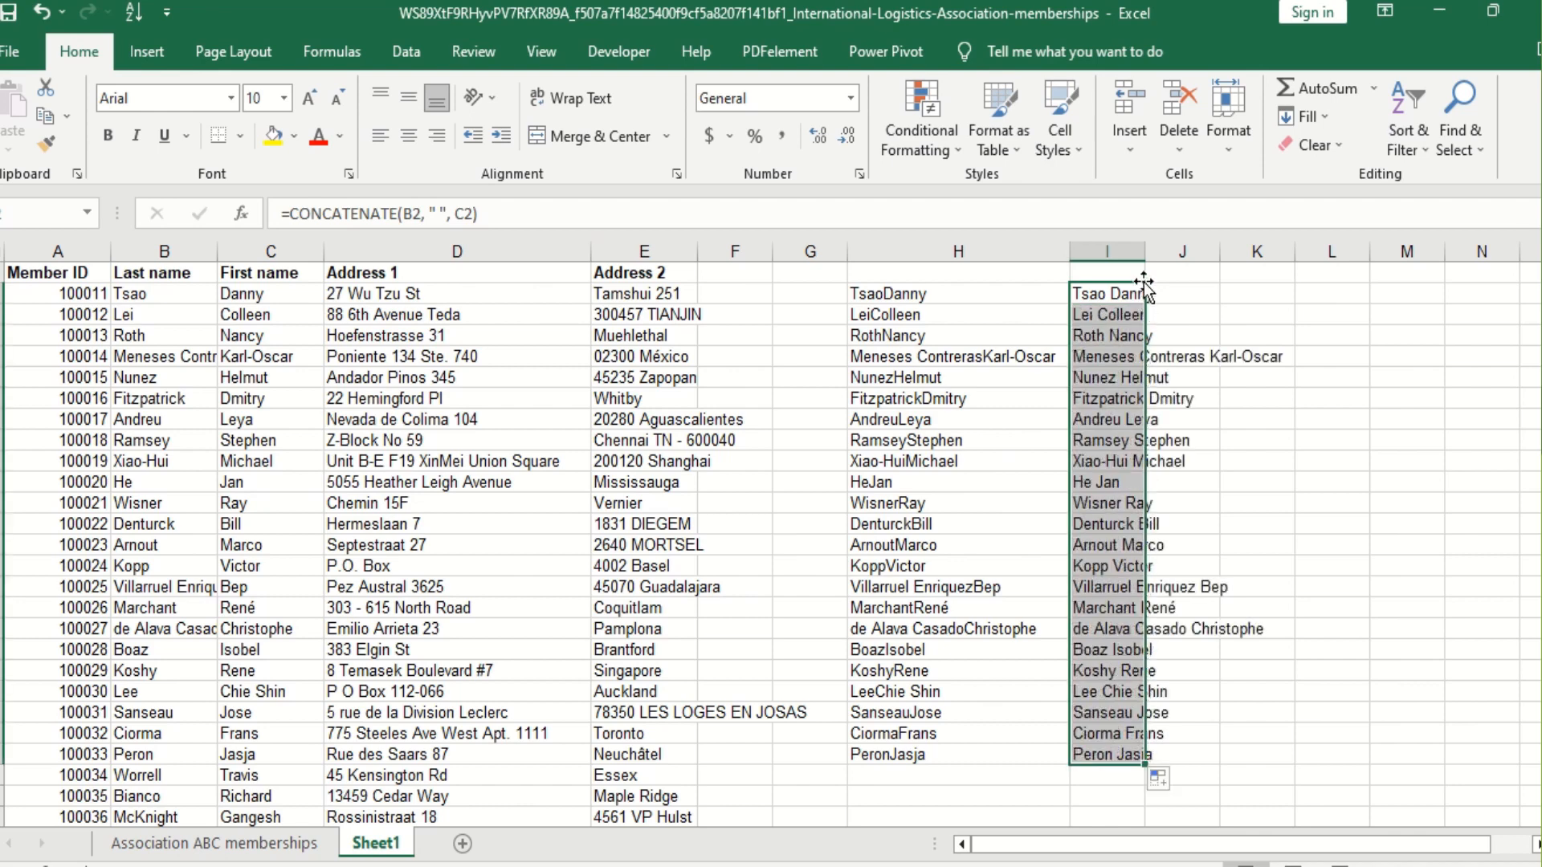
double_click(1143, 255)
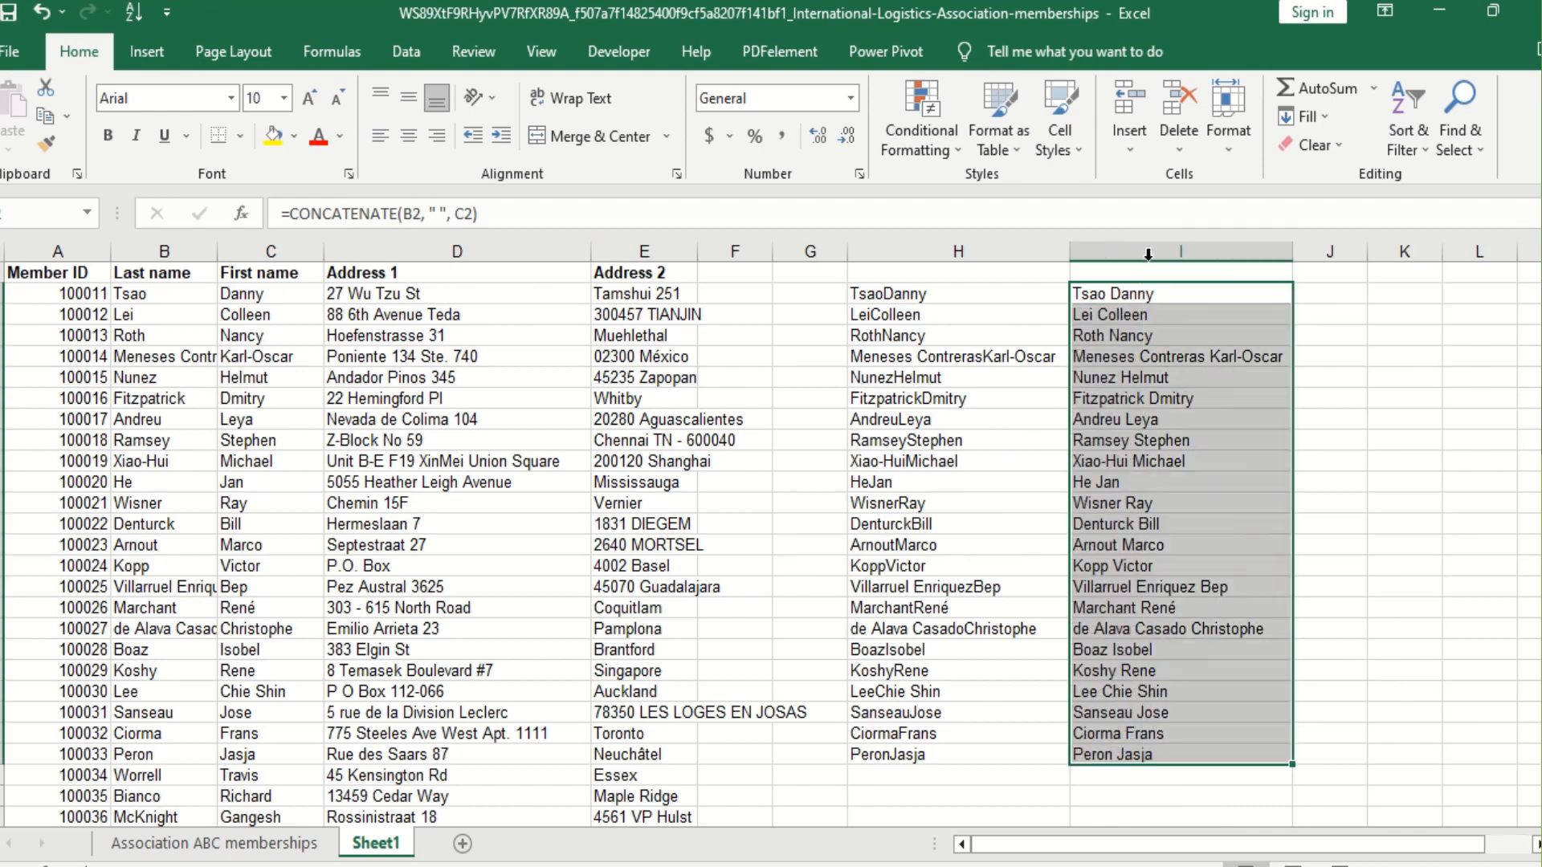
Step: Delete column H containing the joined names without spaces
click(904, 254)
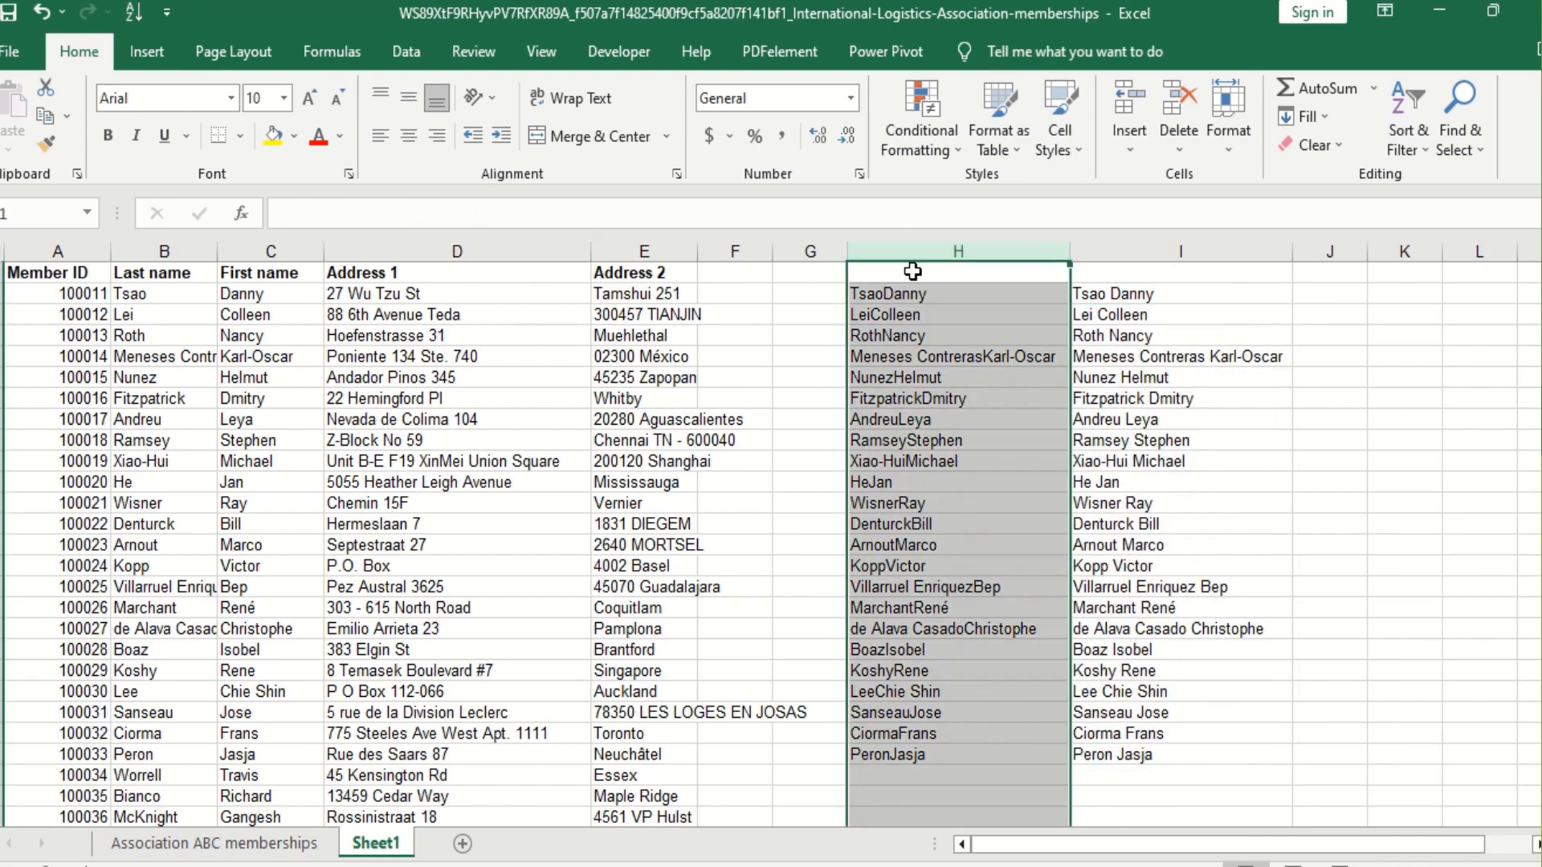
click(1187, 102)
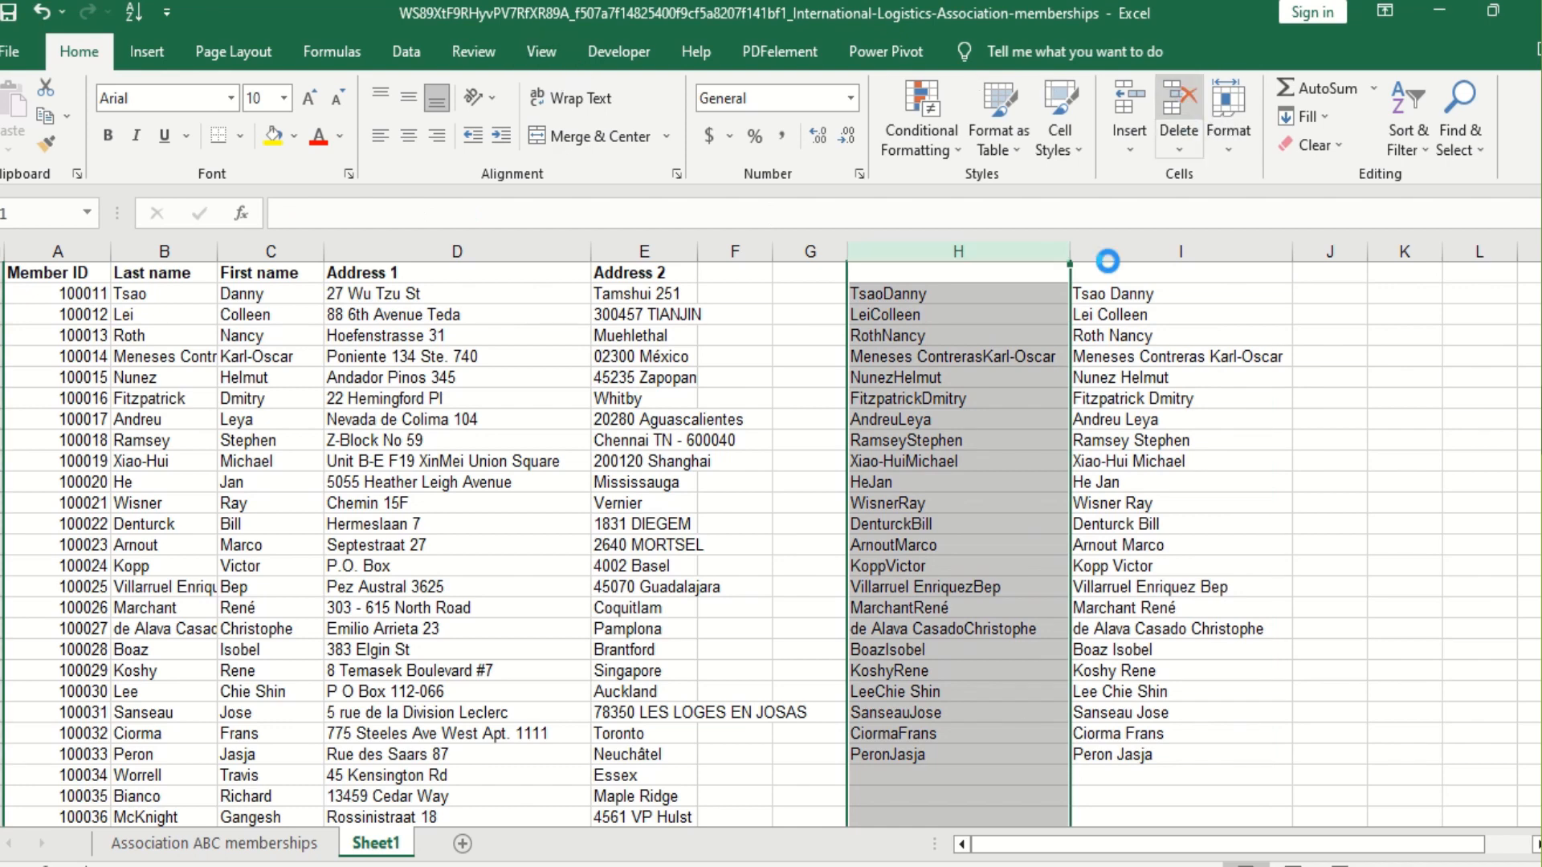
click(1176, 399)
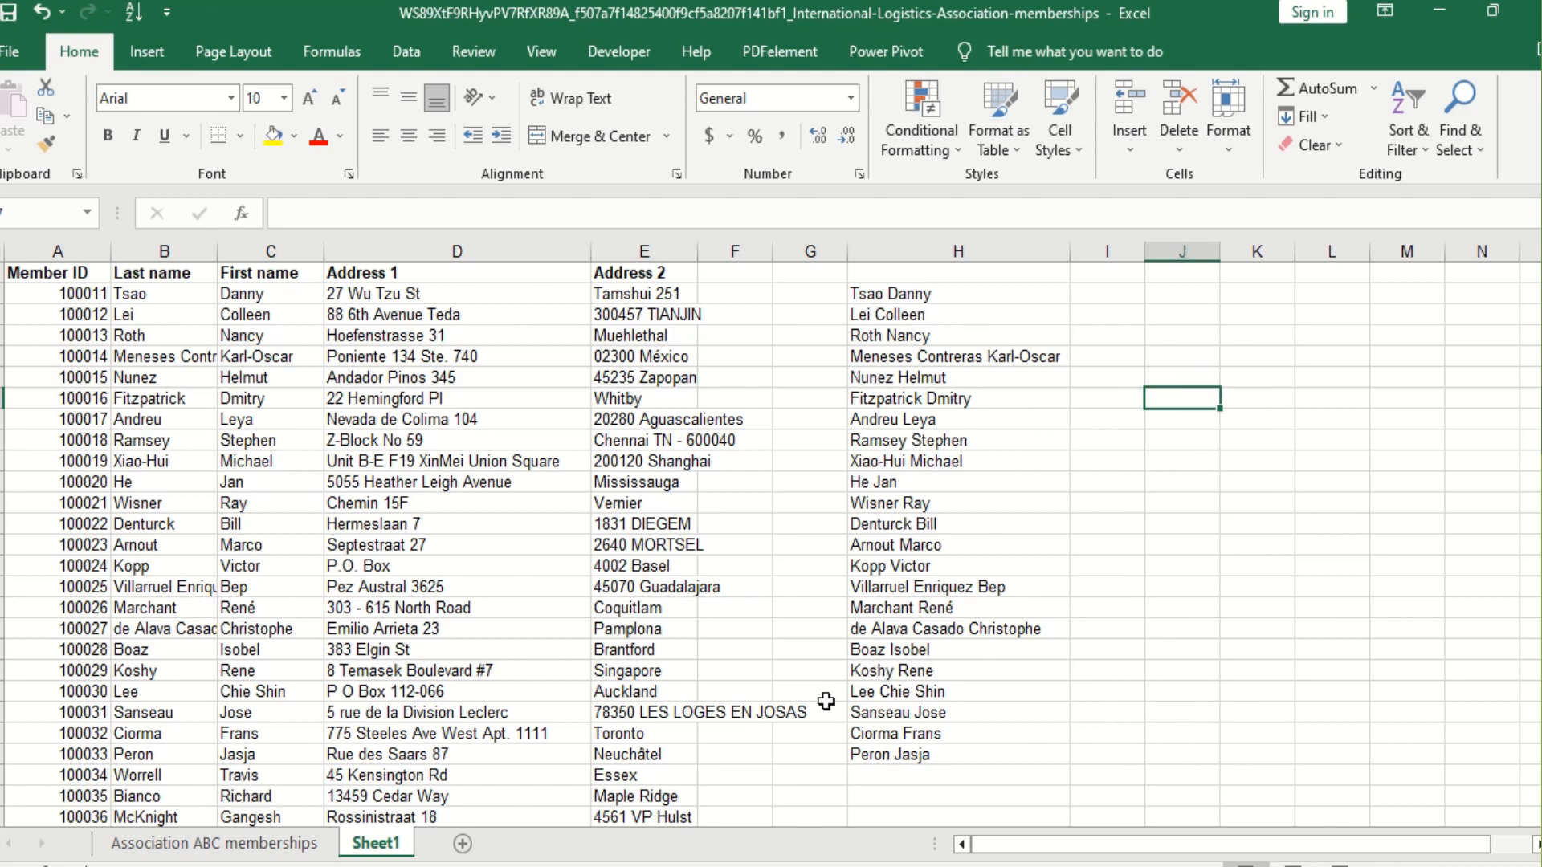
click(1103, 297)
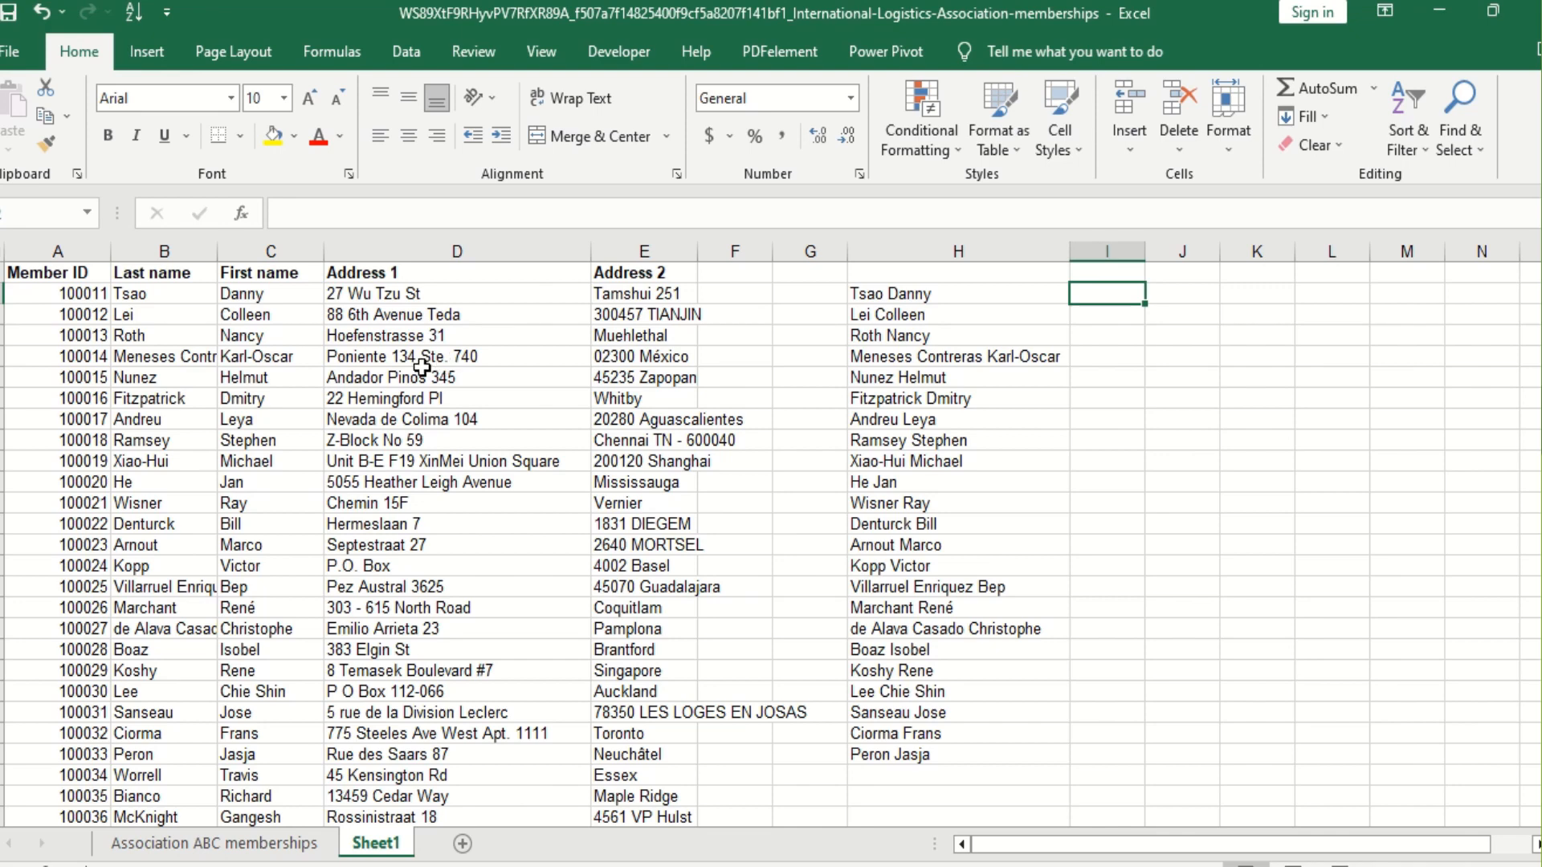
text(=)
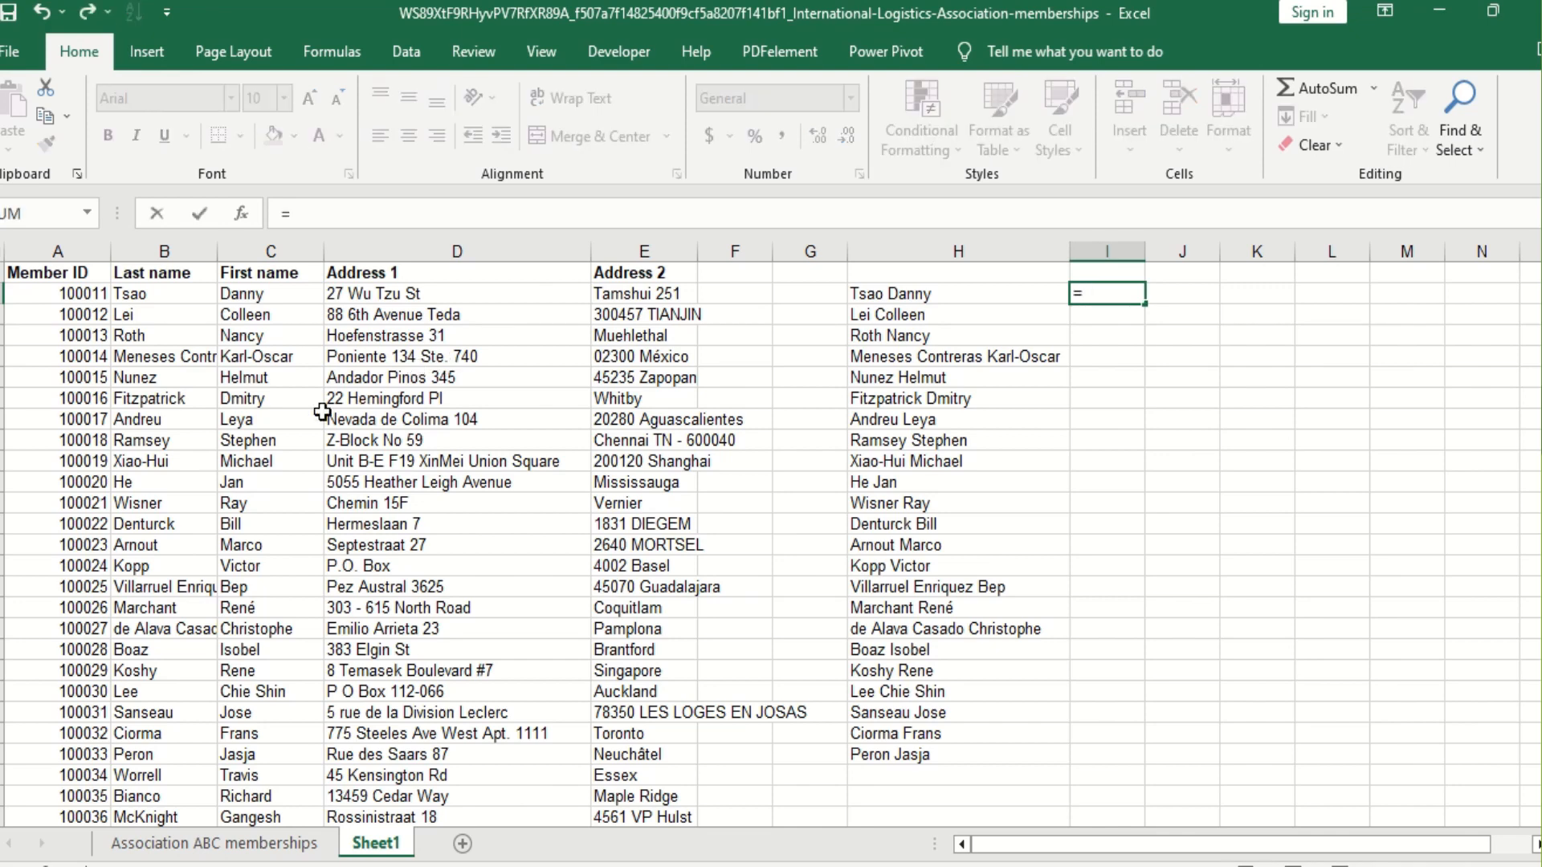
click(379, 294)
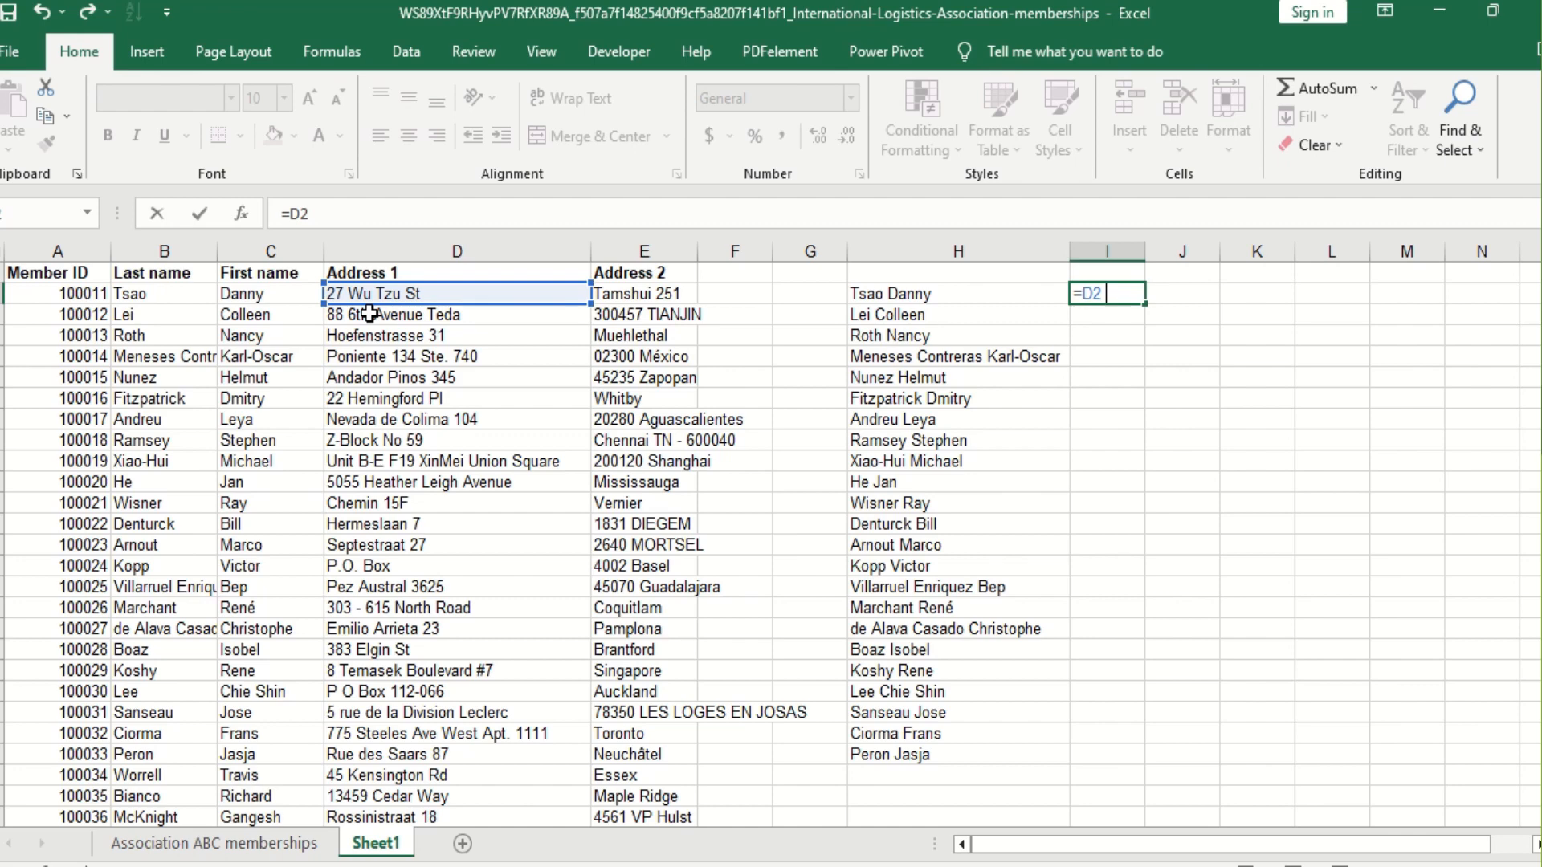
text(, " ",)
click(647, 294)
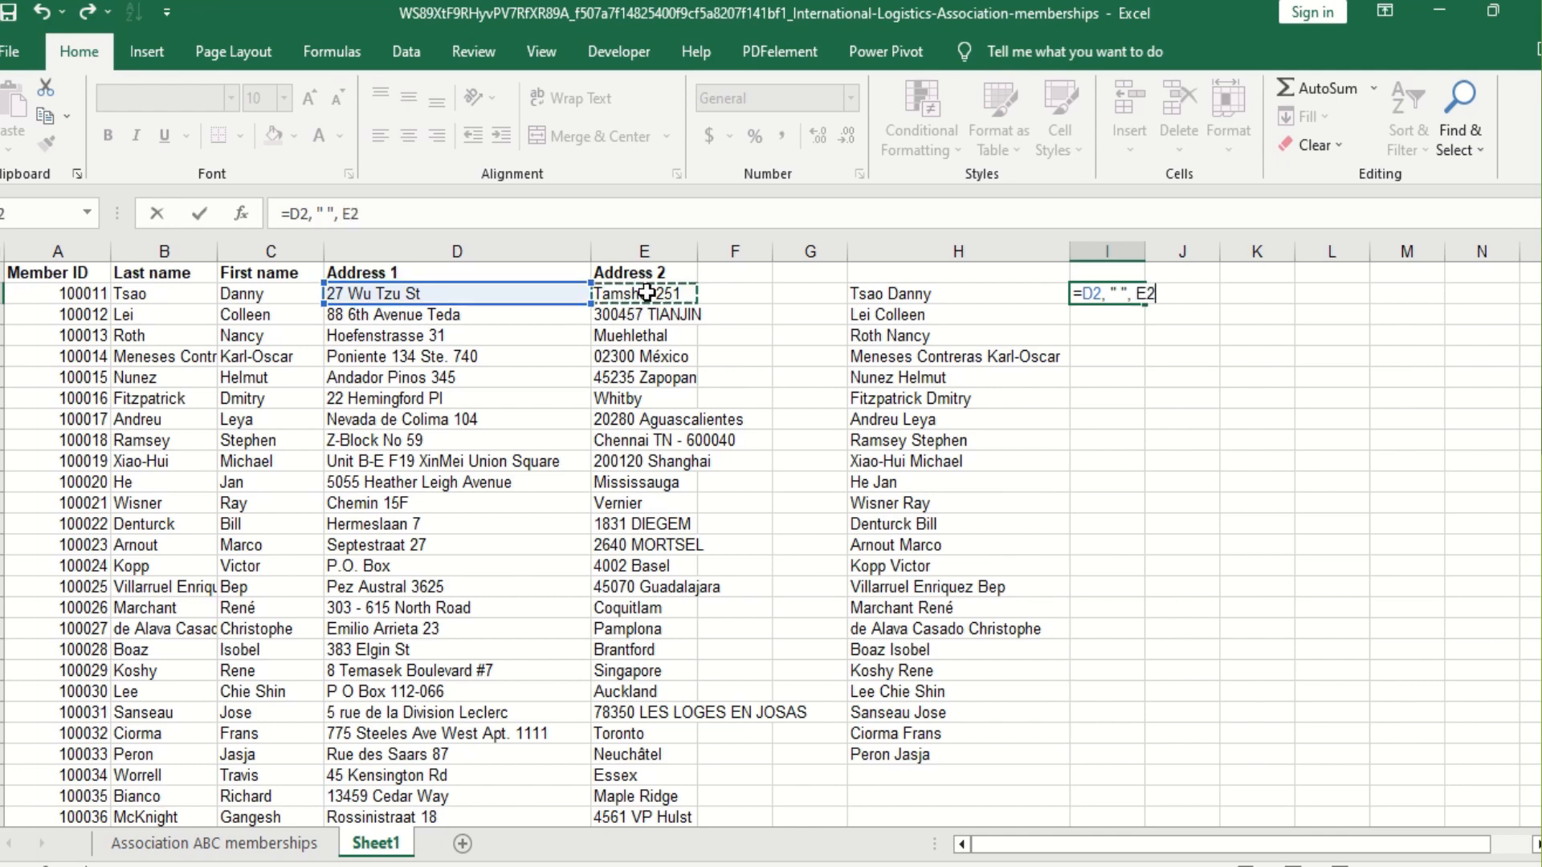
key(Return)
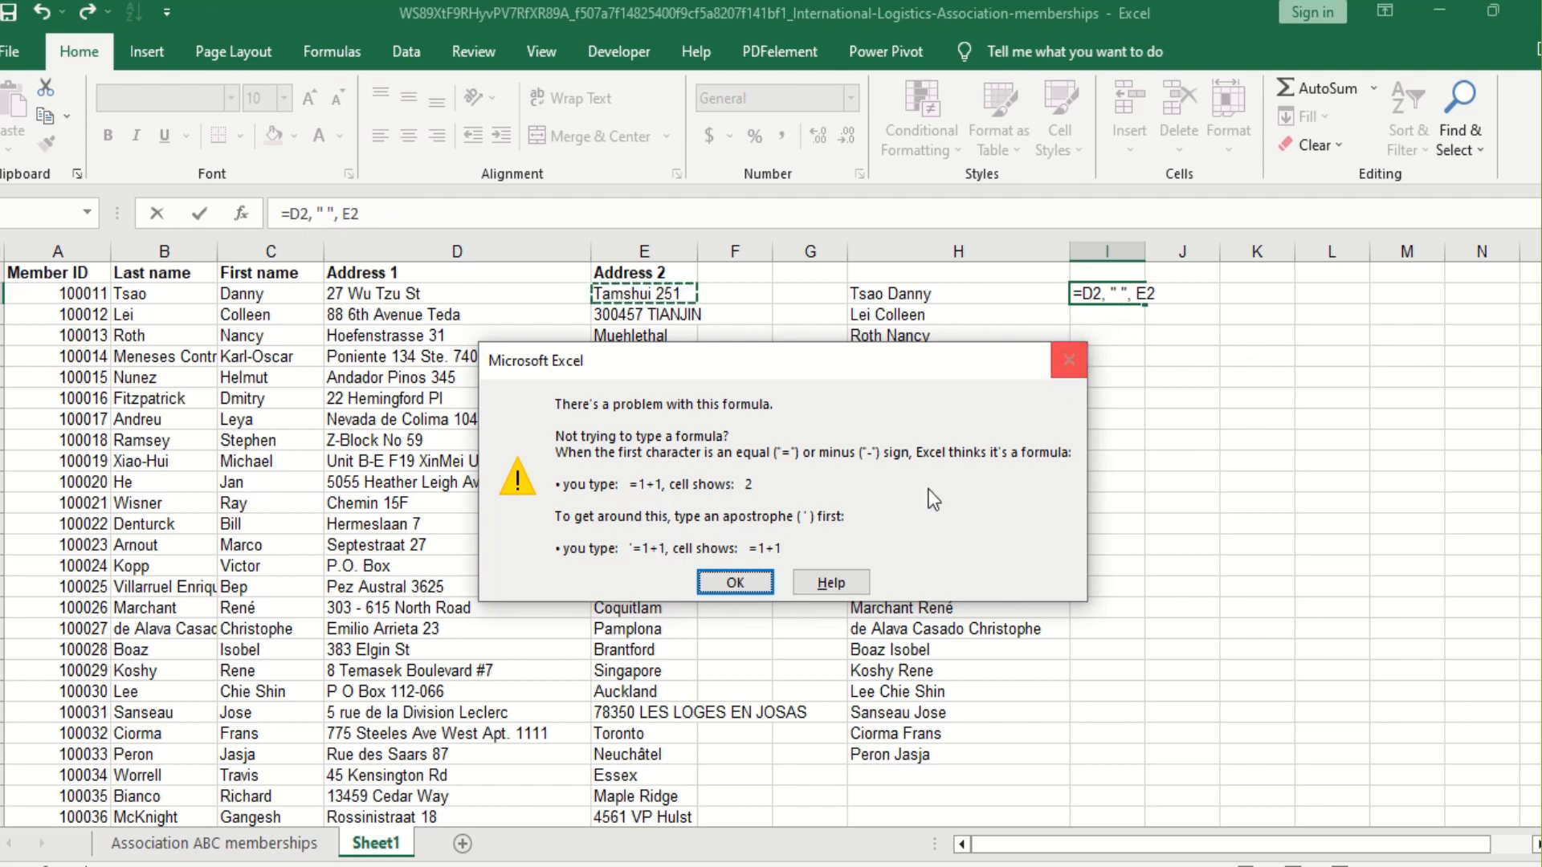
click(1071, 362)
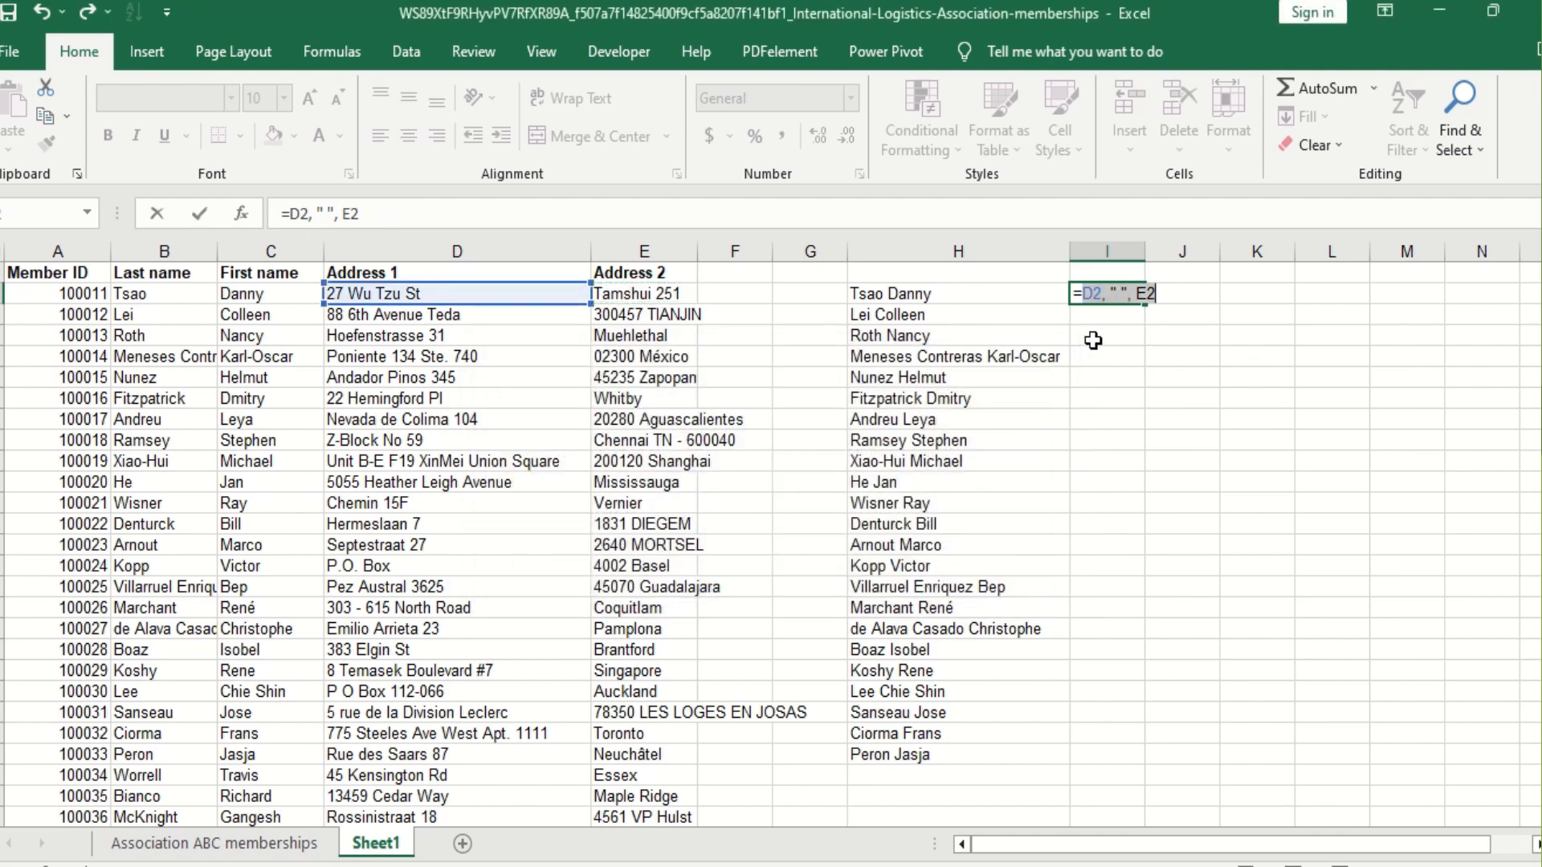
click(1104, 339)
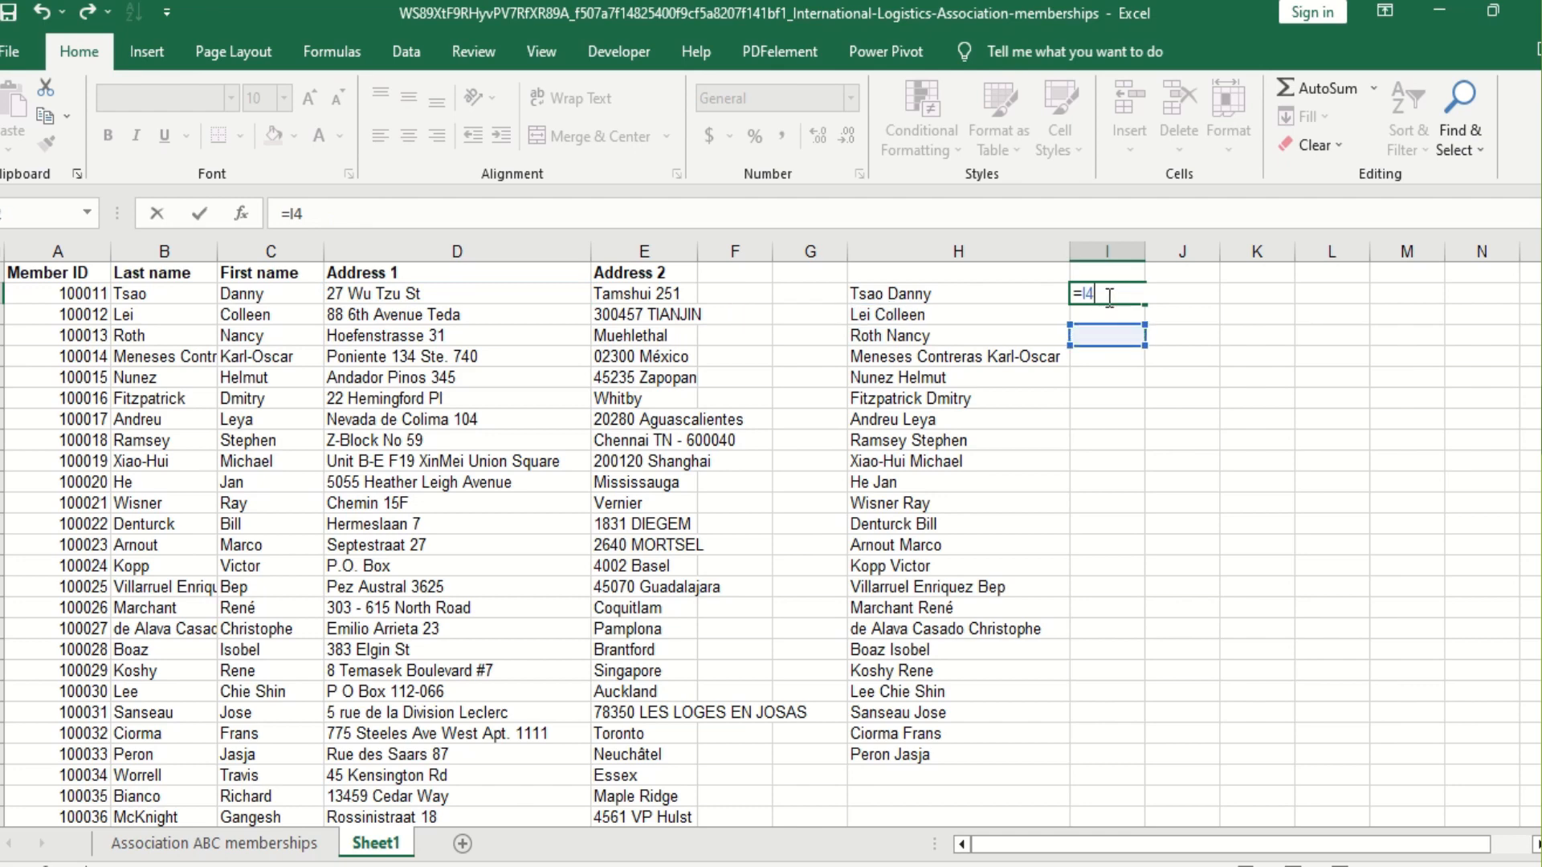
key(BackSpace)
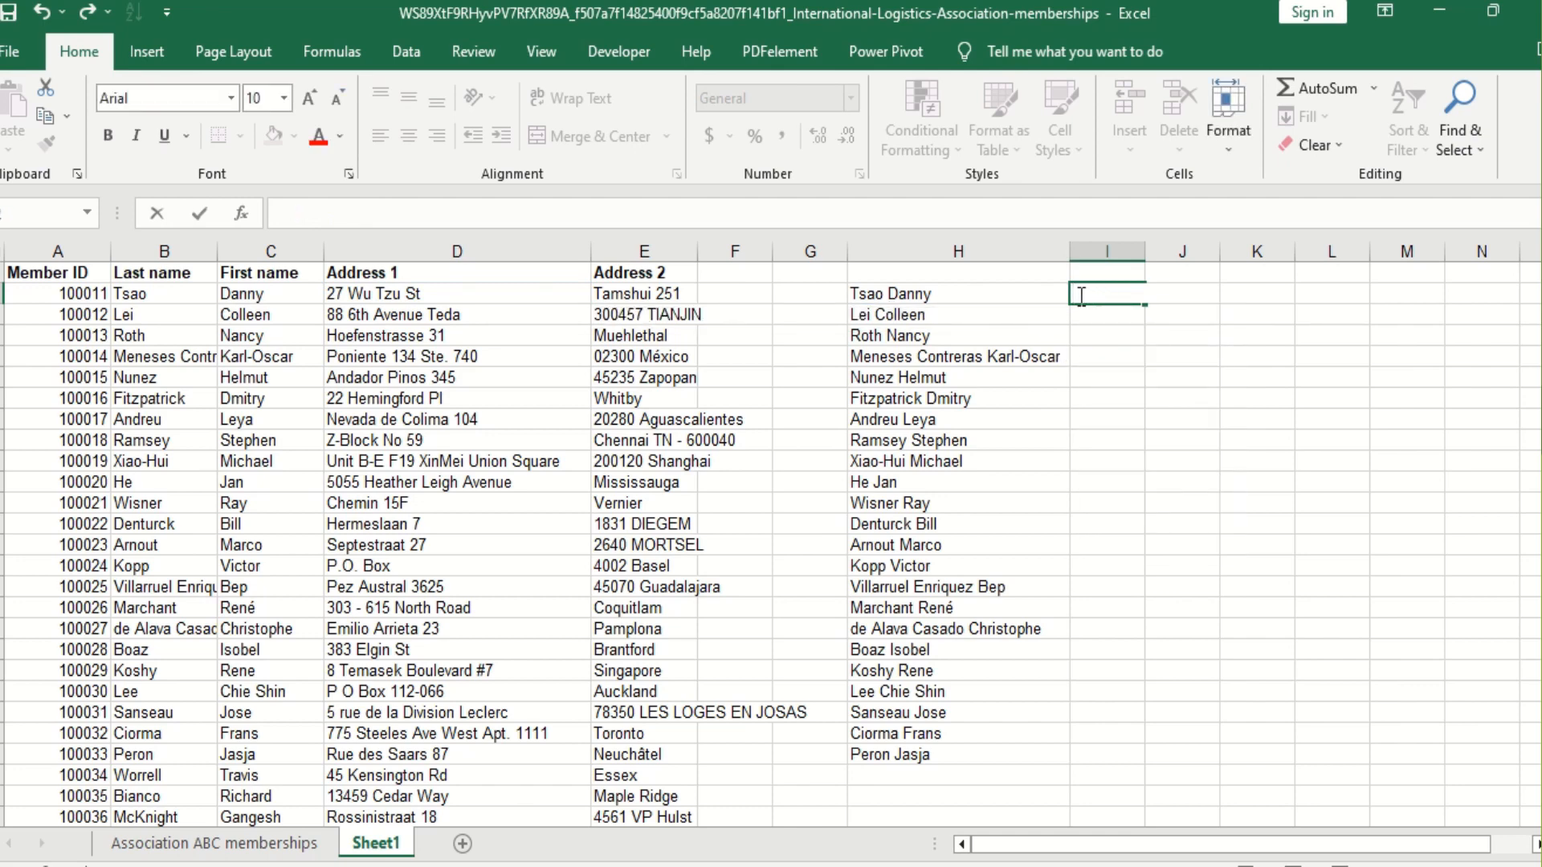
Step: Enter the formula =CONCATENATE(D2, " ", E2) in cell I2 to join Address 1 and Address 2 with a space
text(=CON)
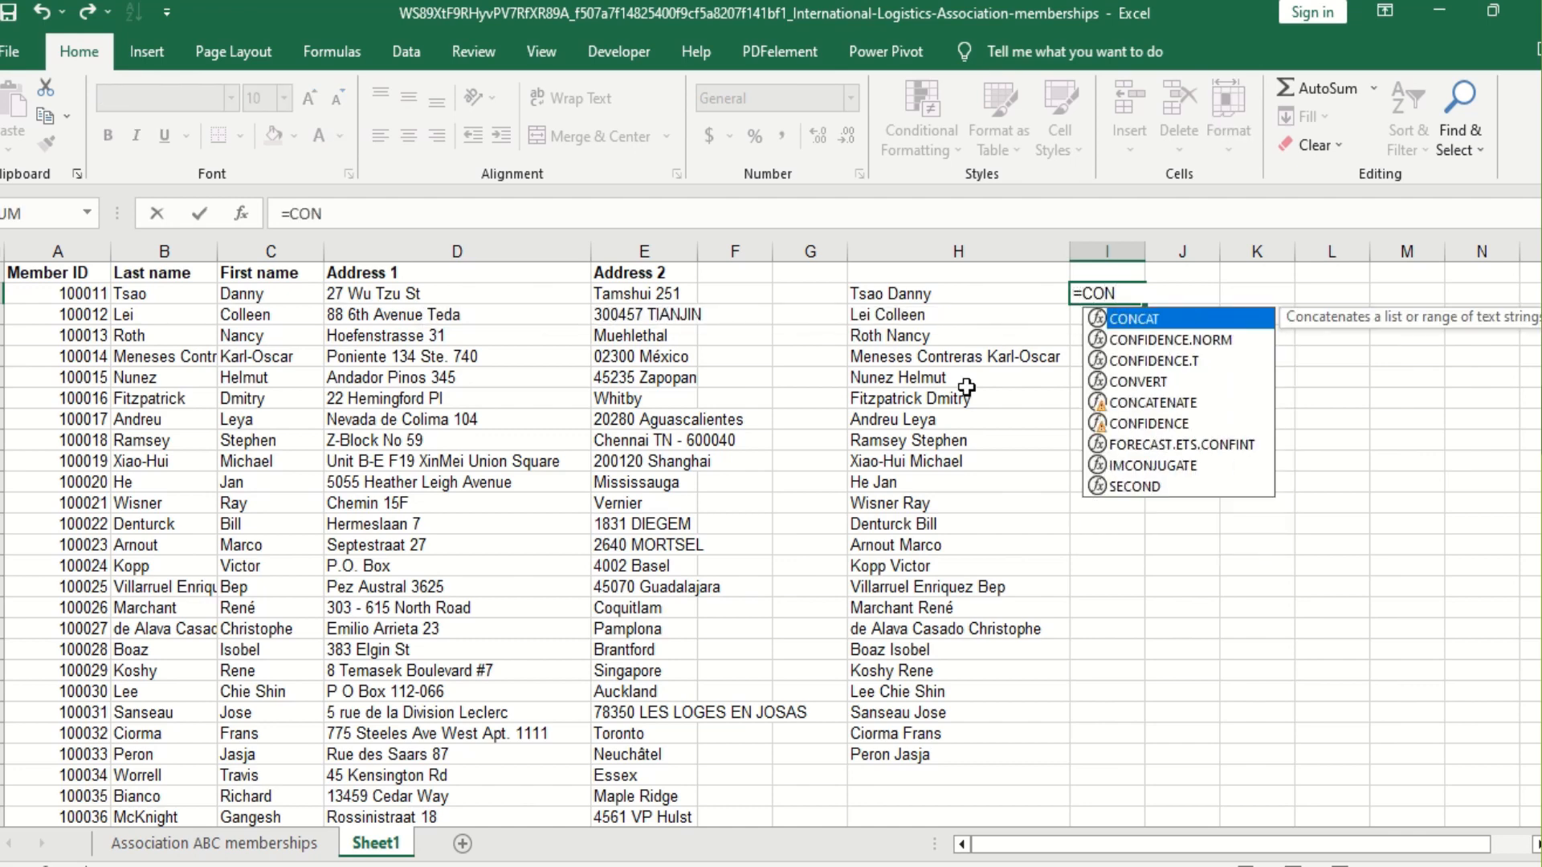
double_click(1170, 402)
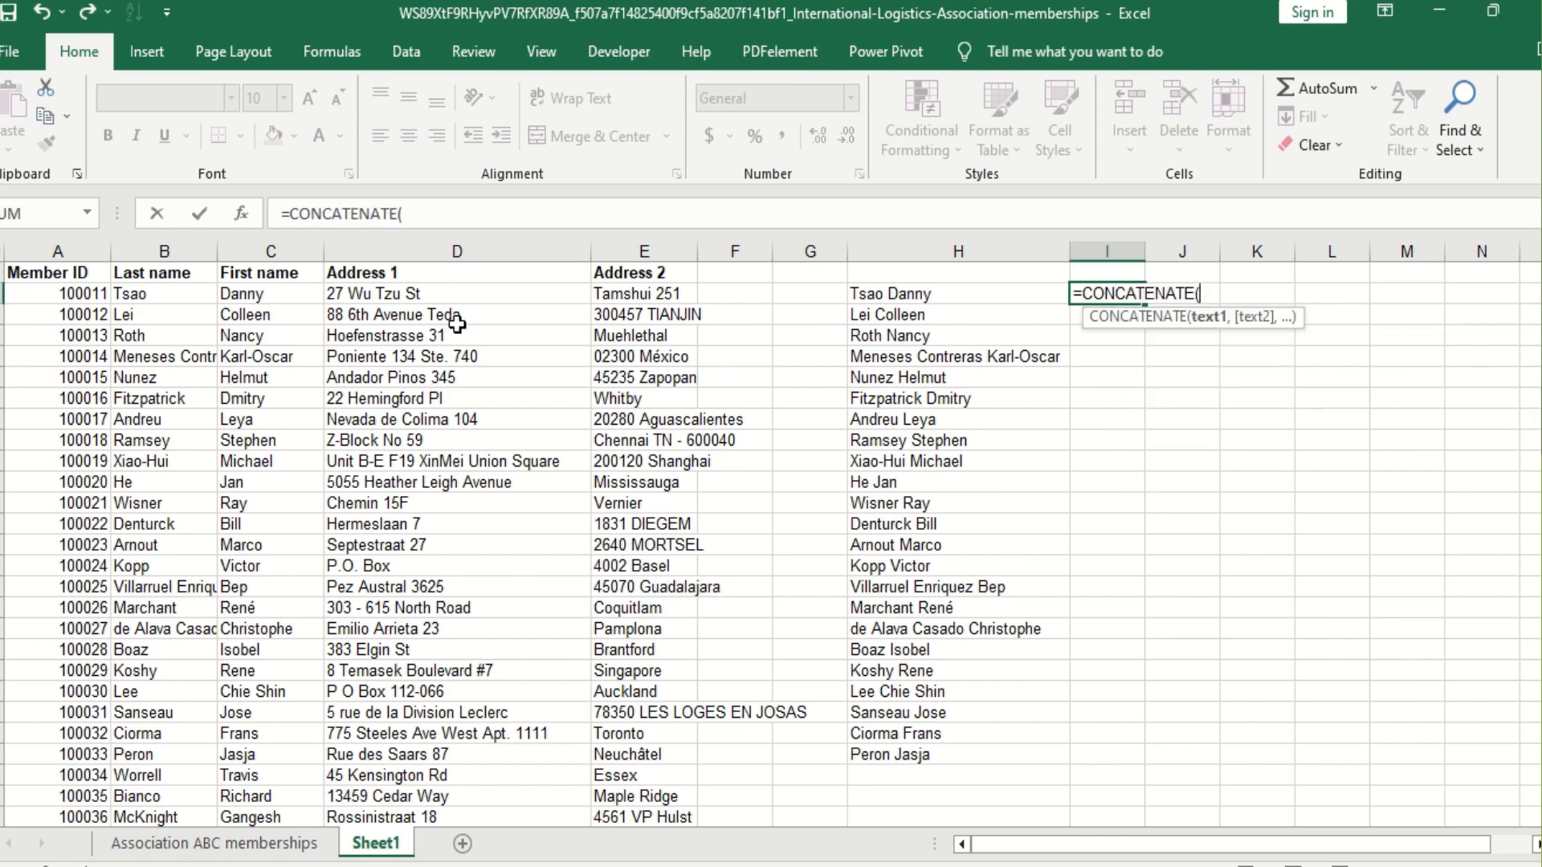
click(396, 299)
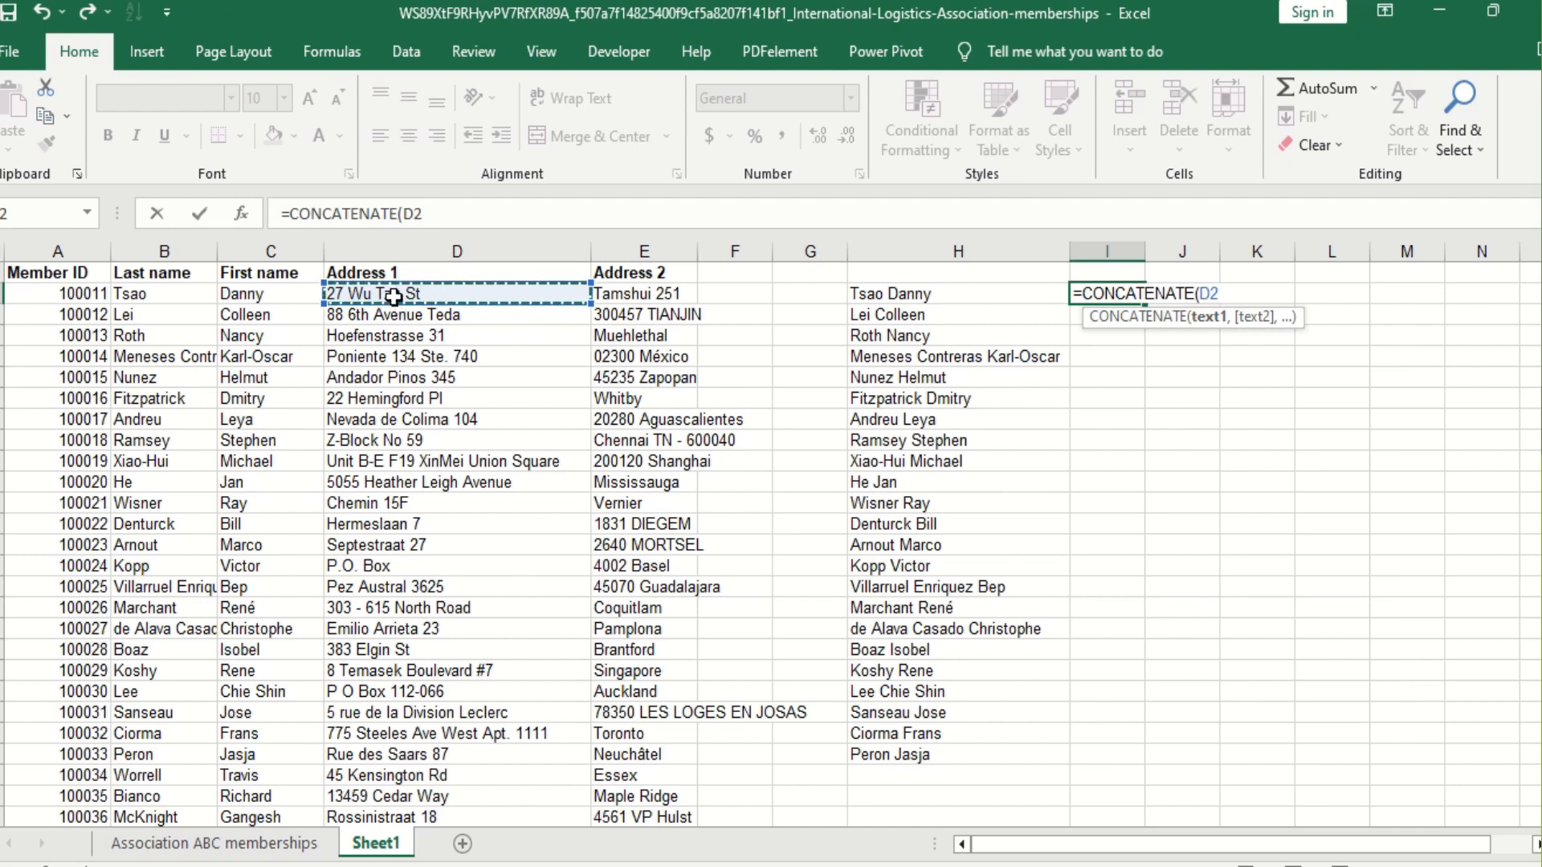
text(,)
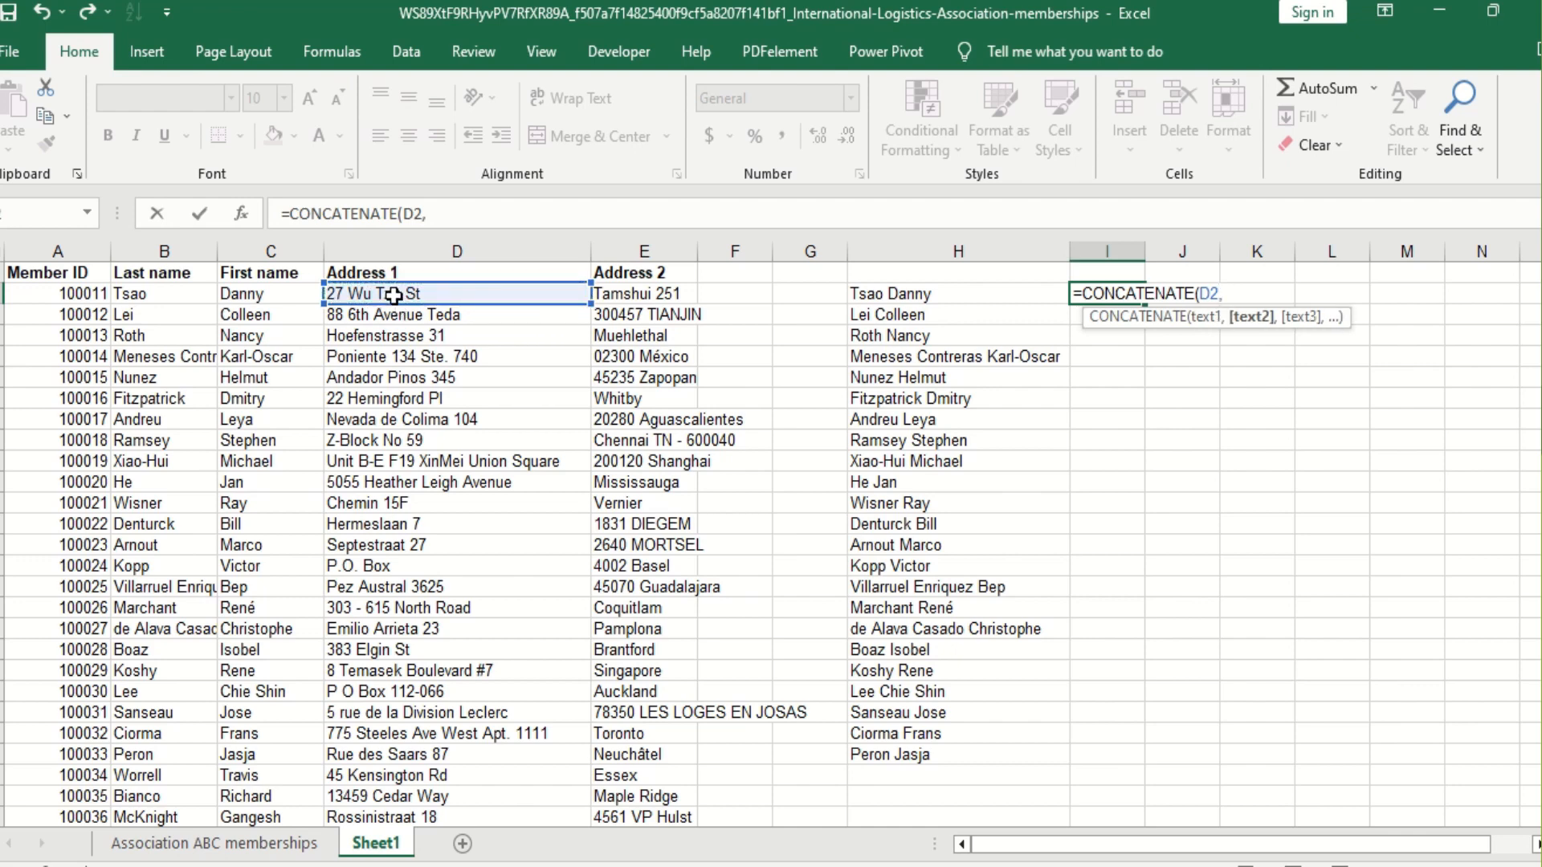
text( " ",)
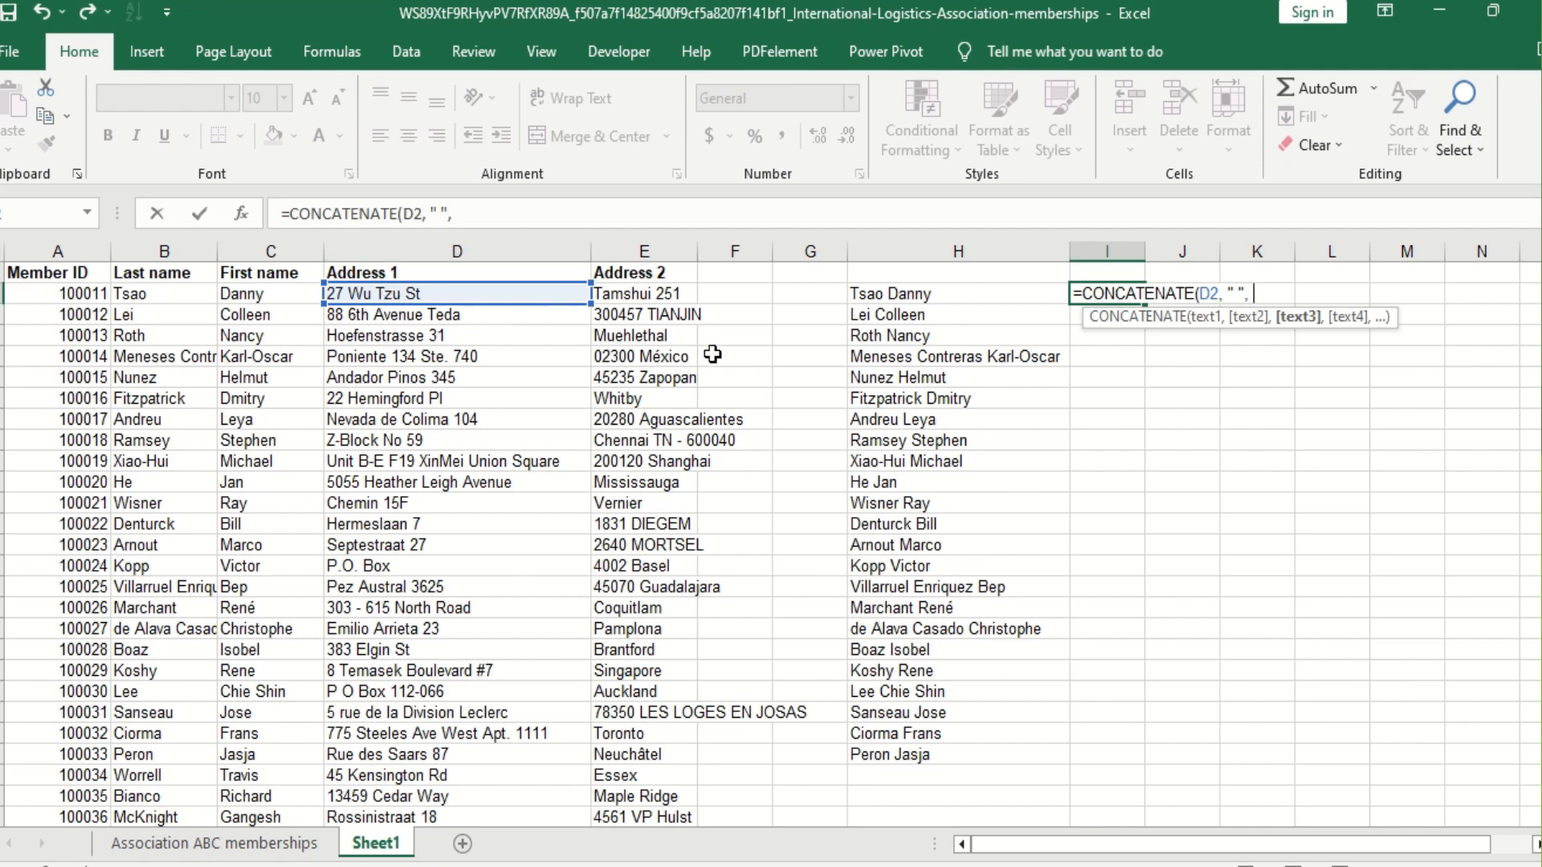
click(660, 295)
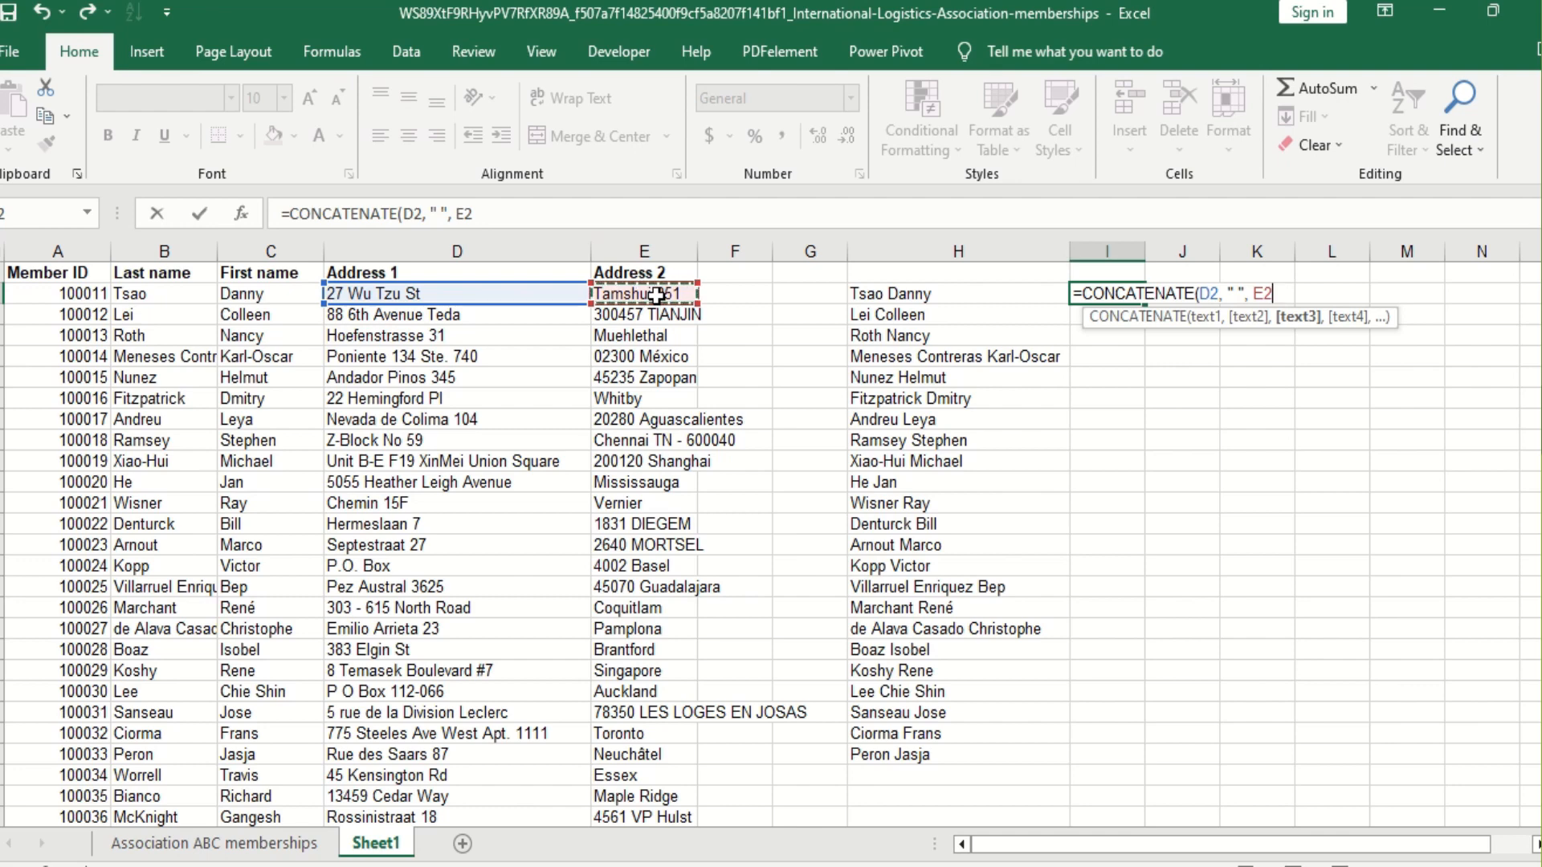
text())
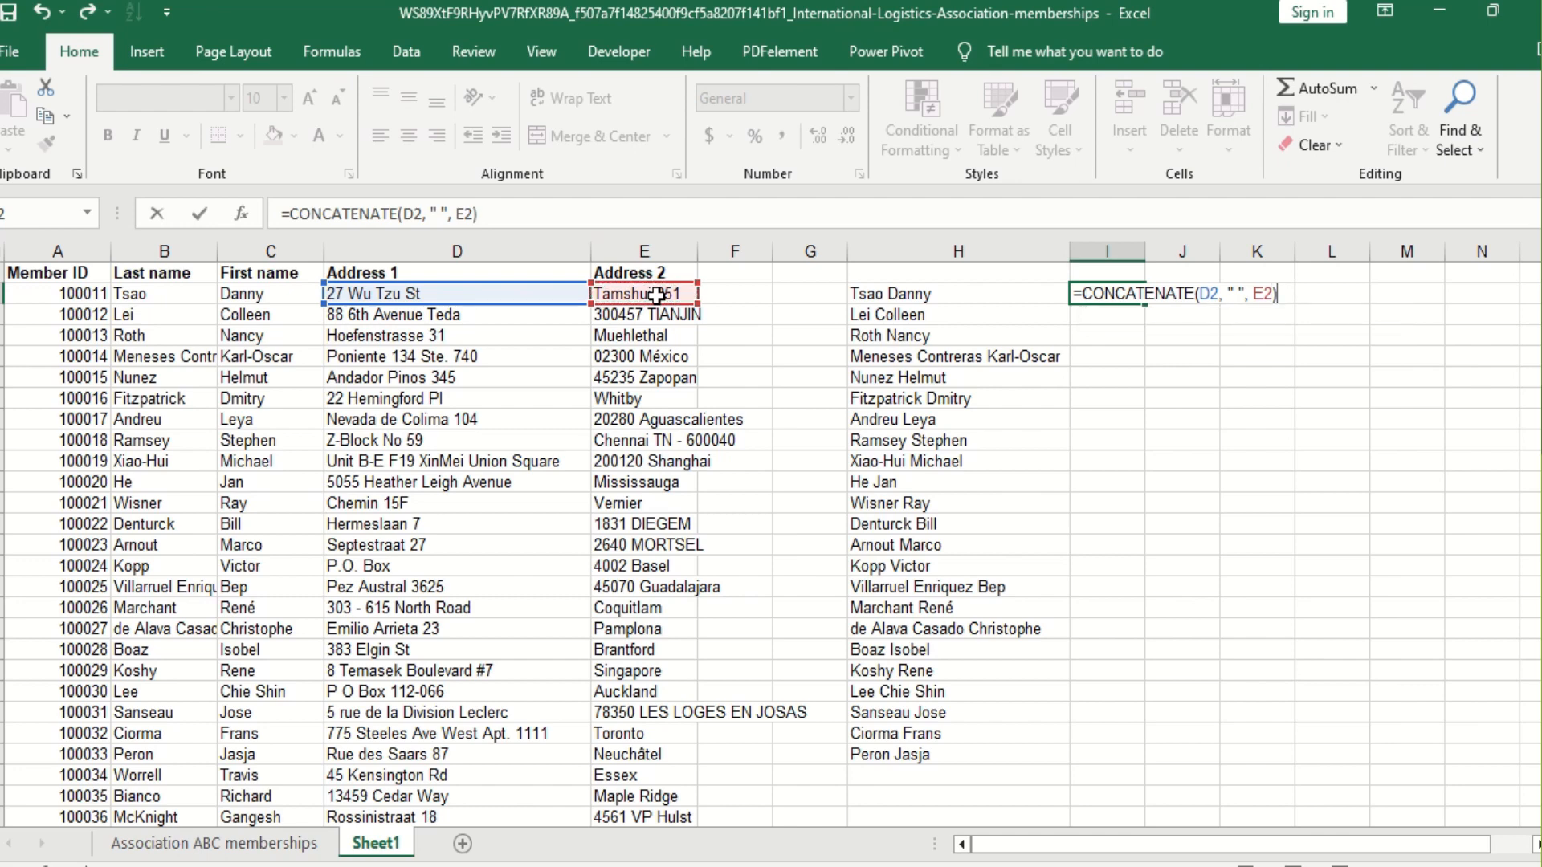
key(Return)
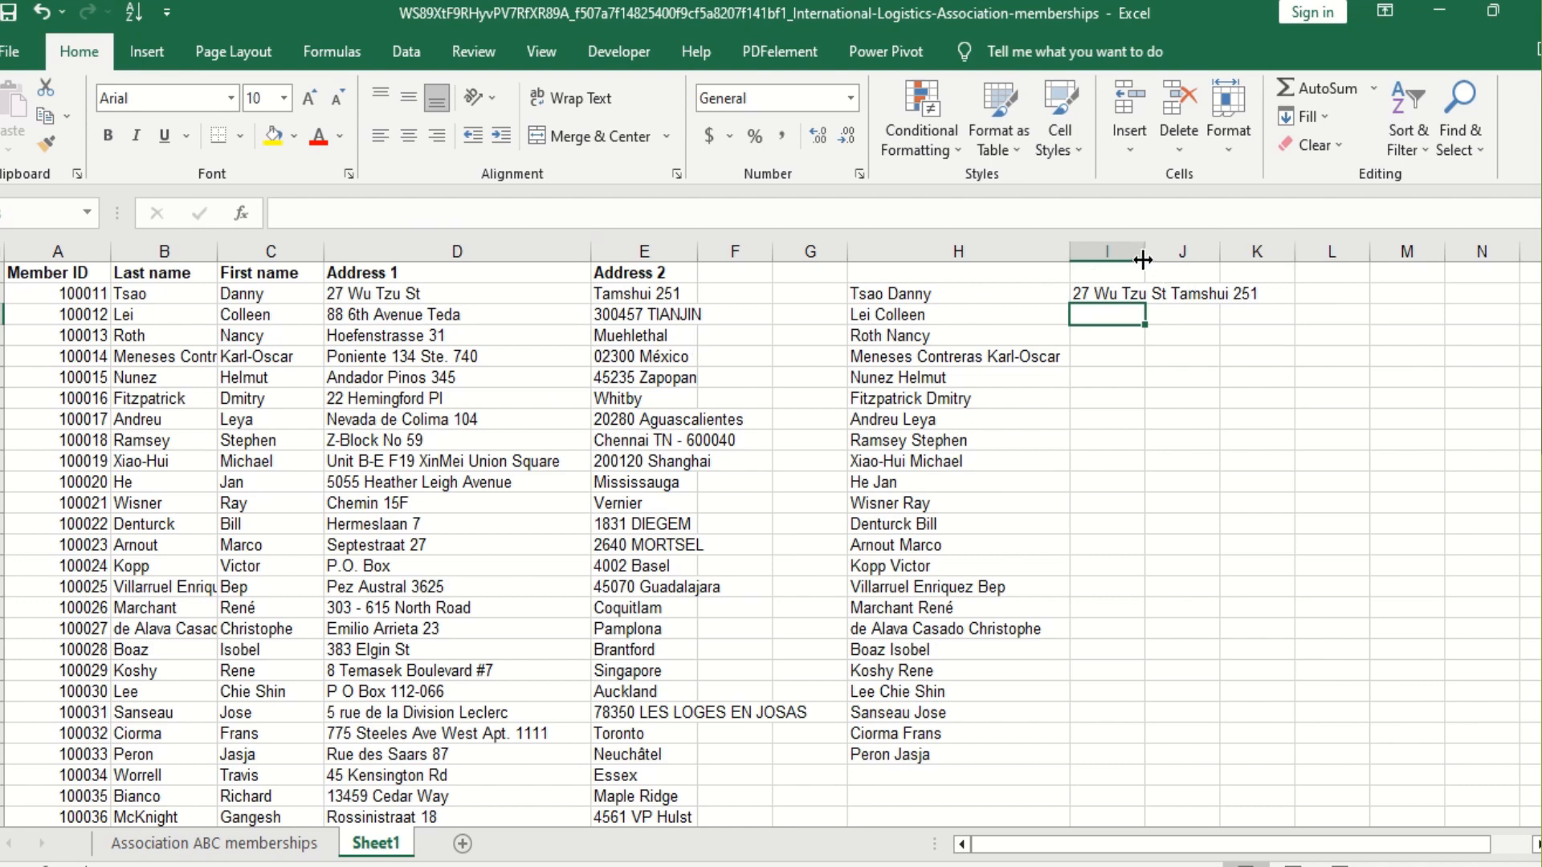
Step: Autofit column I to the joined address in I2 and fill its formula down to row 24
drag(1147, 262, 1149, 263)
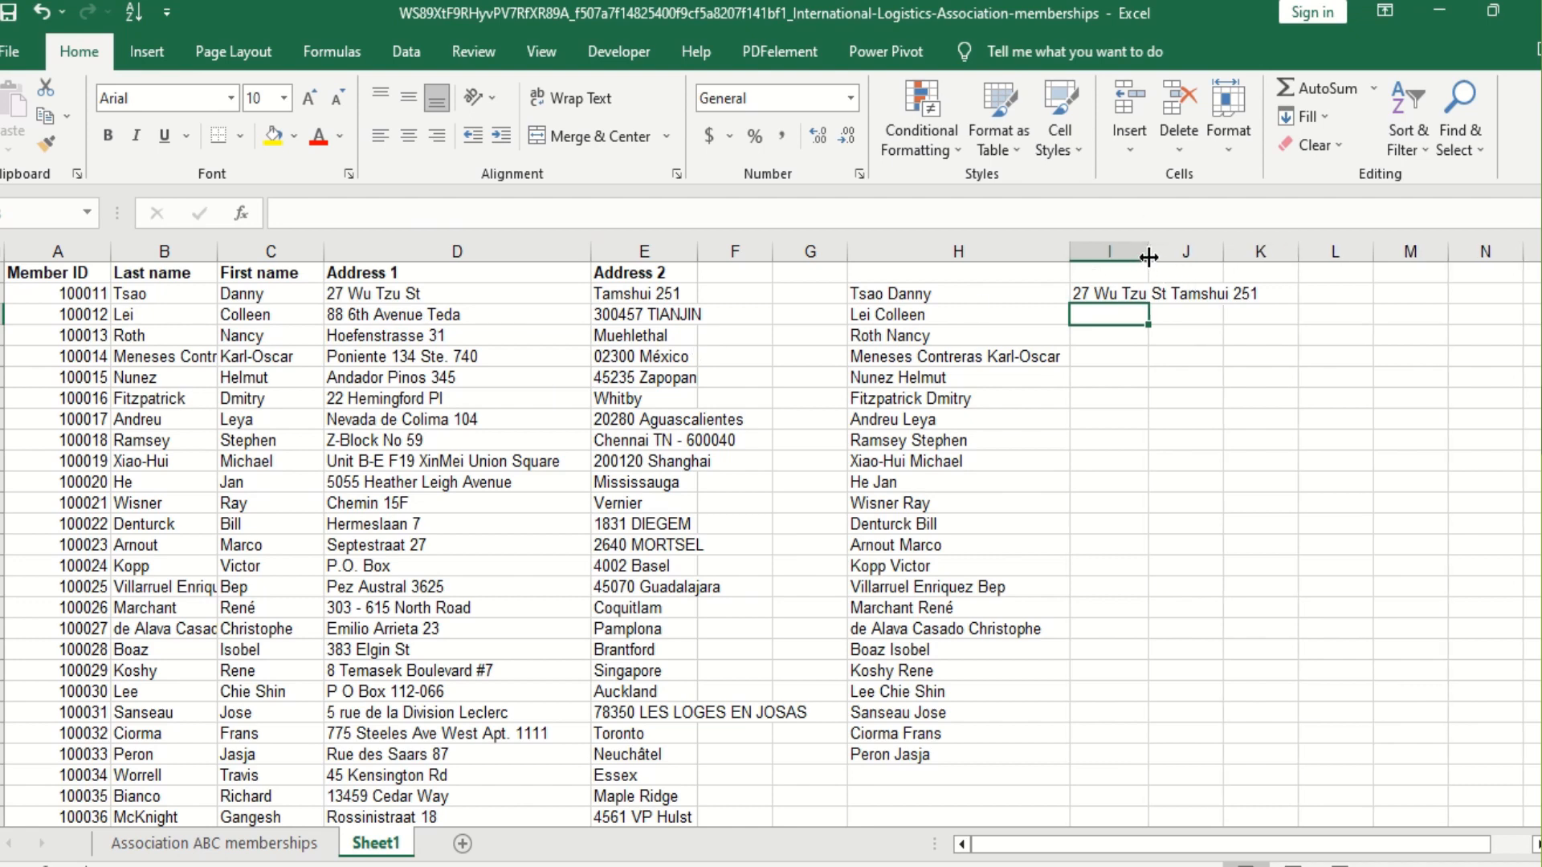
click(1187, 295)
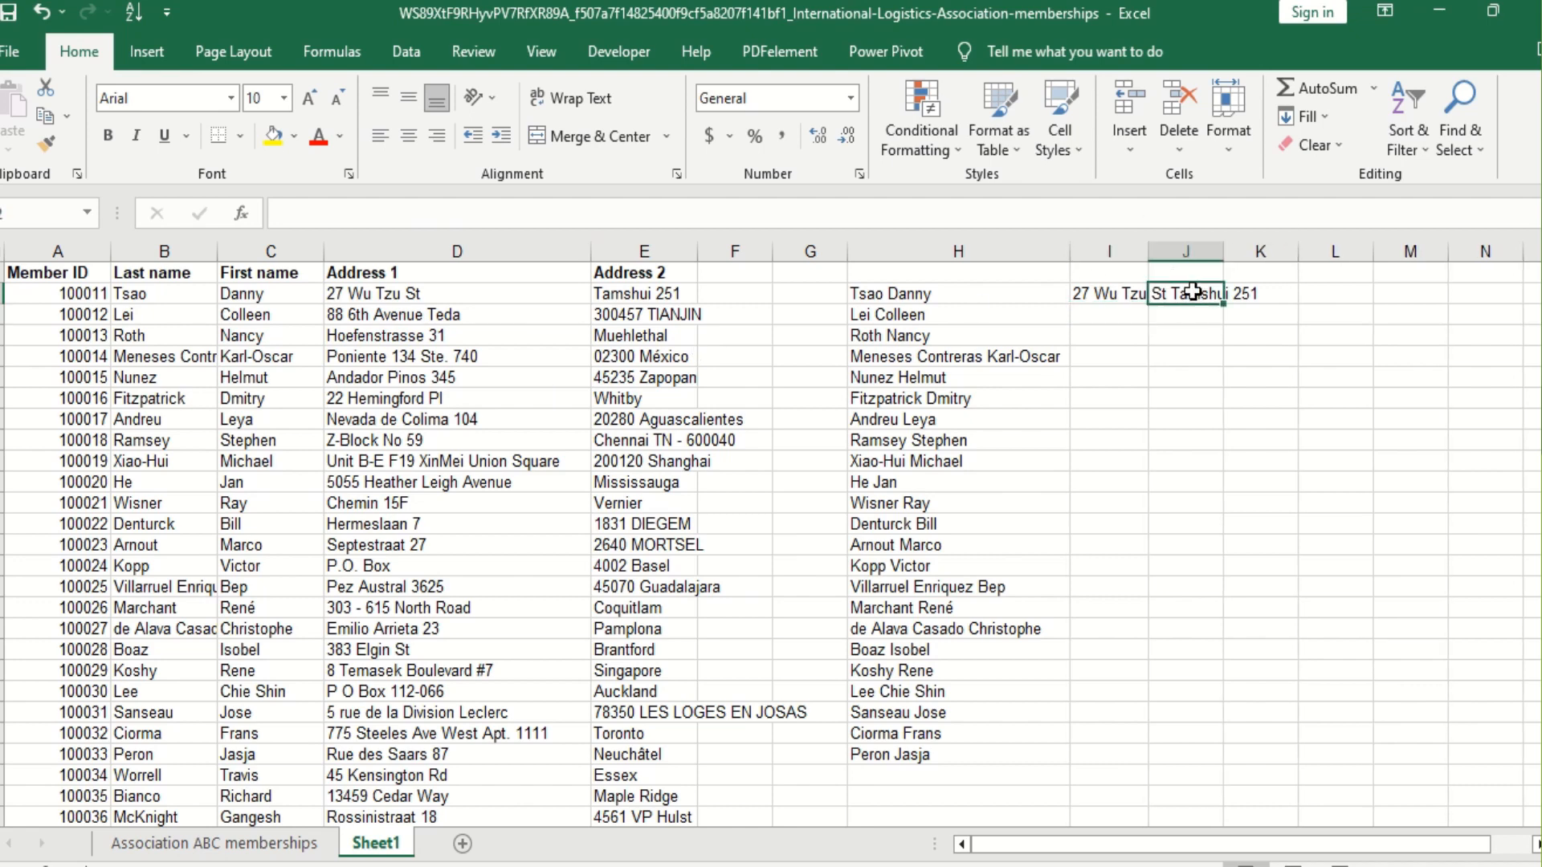
click(1137, 299)
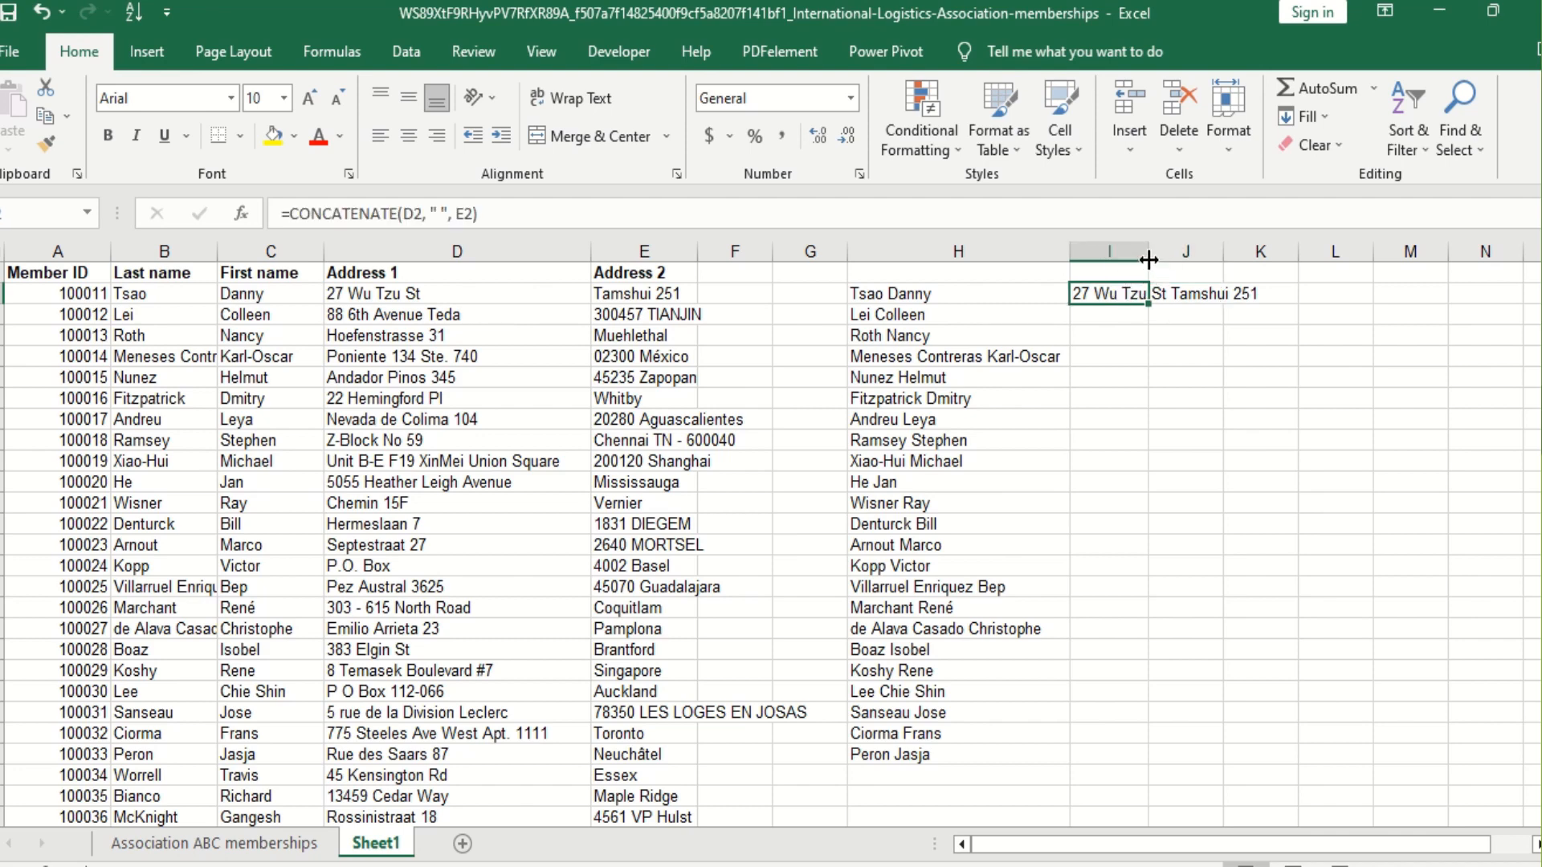
double_click(1155, 263)
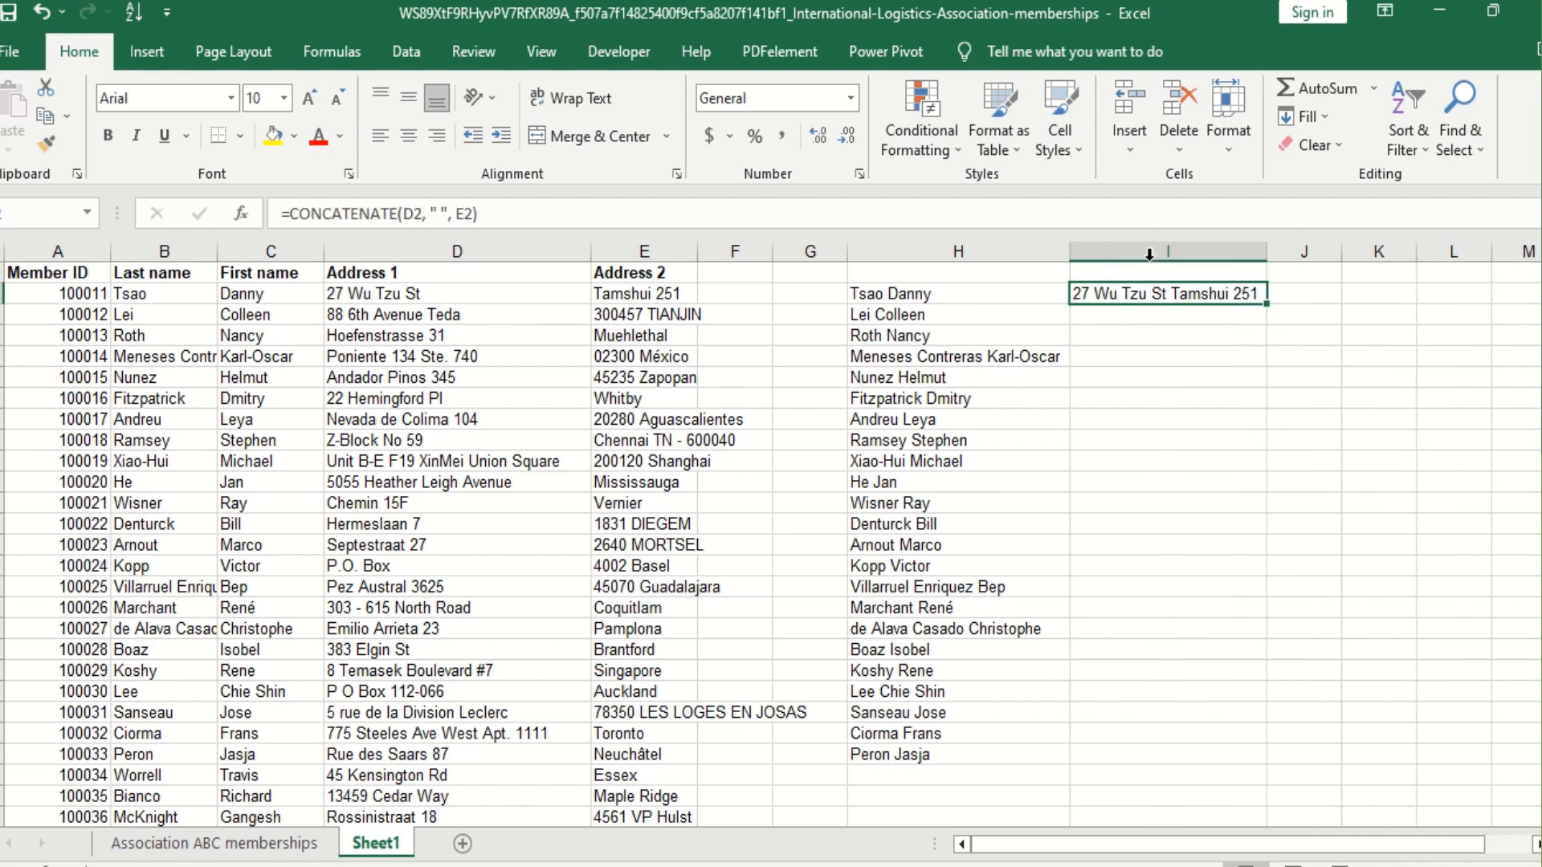
double_click(1266, 302)
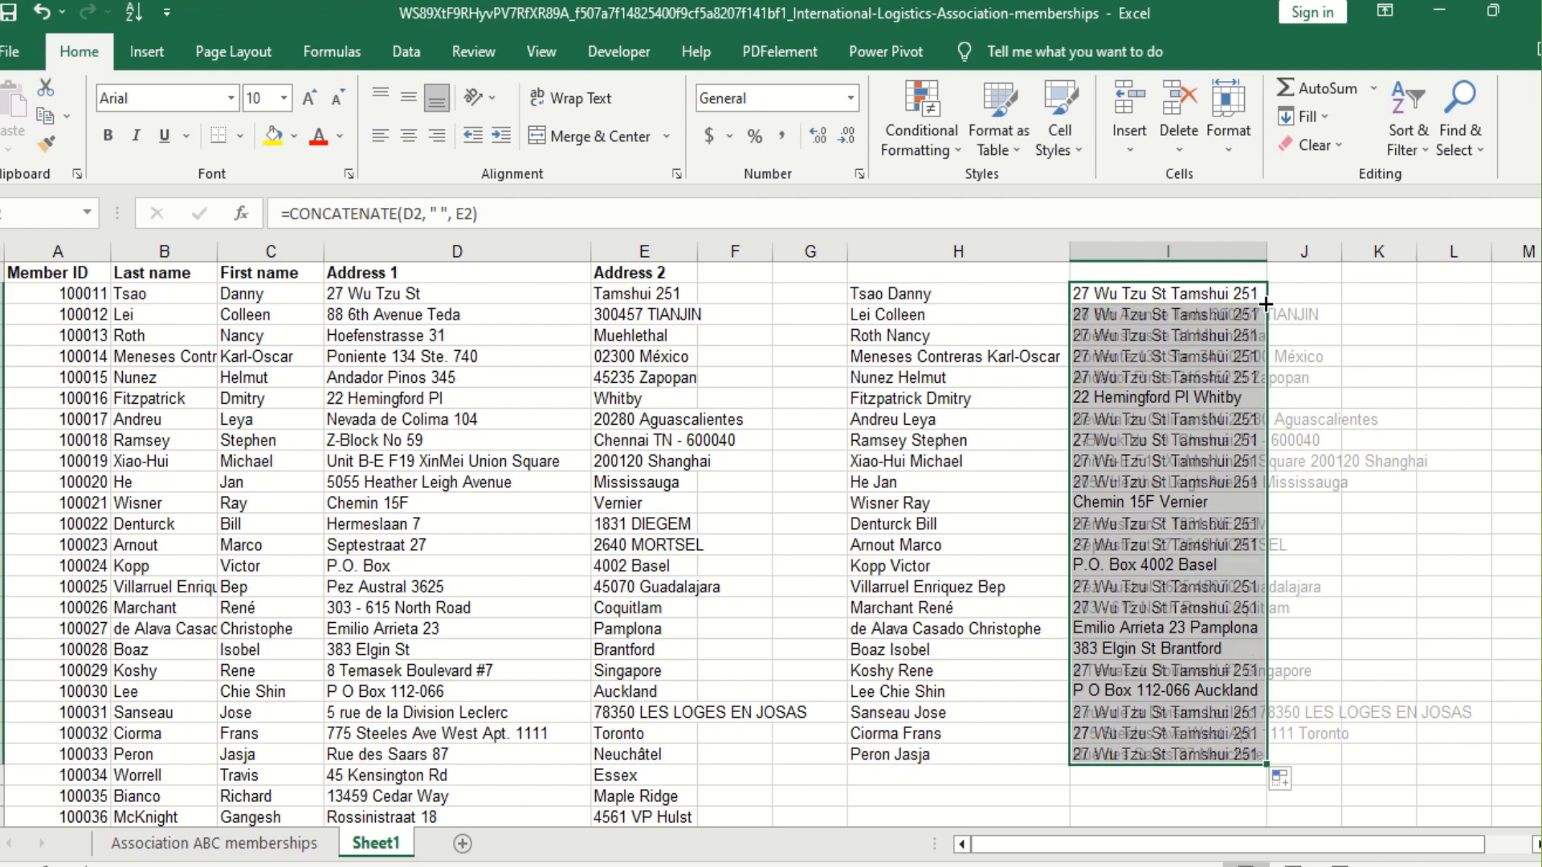
click(1346, 630)
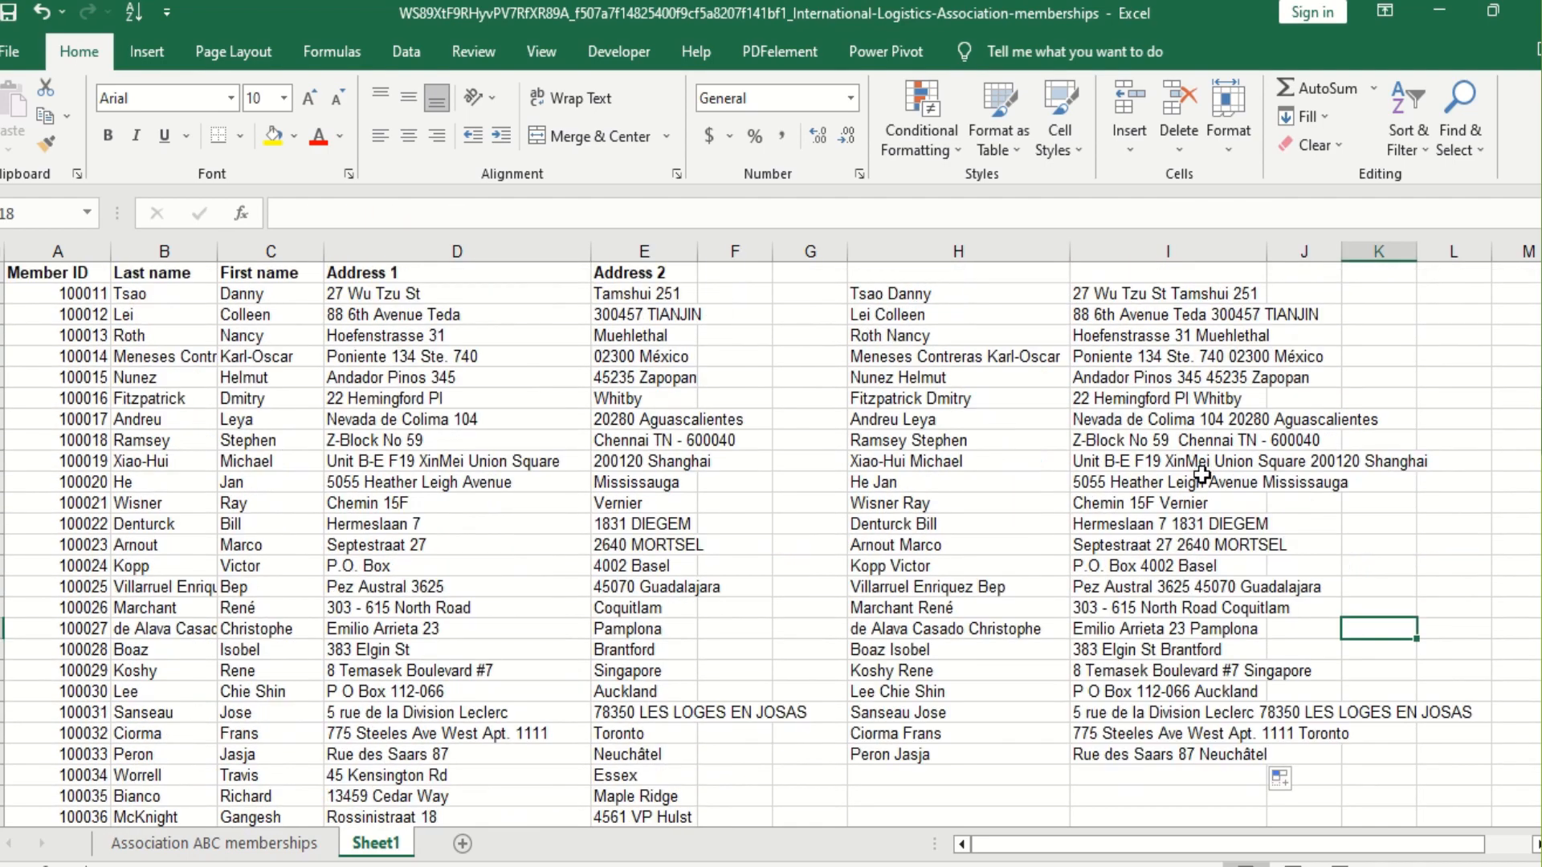